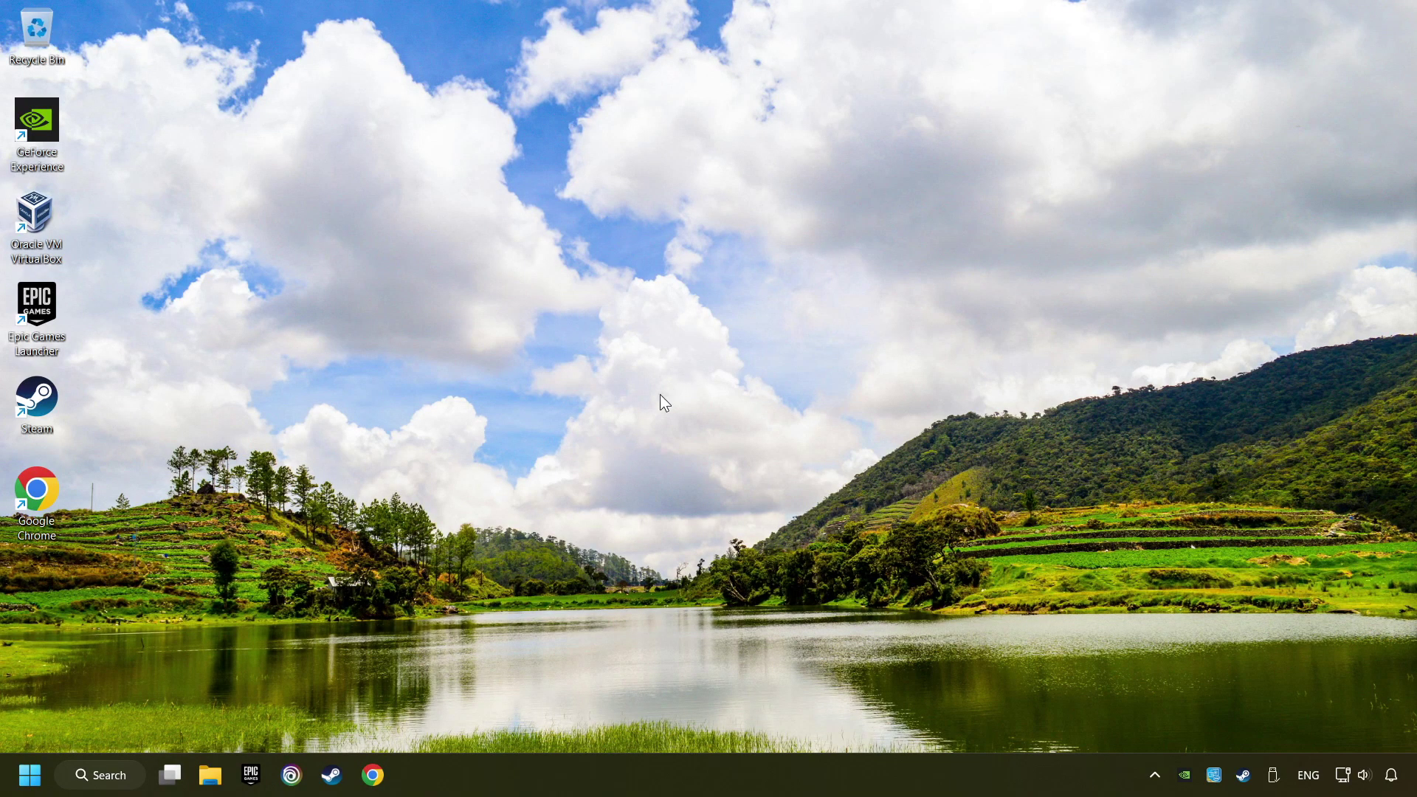
- Search Windows for 'device manager'
{"action": "left_click", "coordinate": [109, 776]}
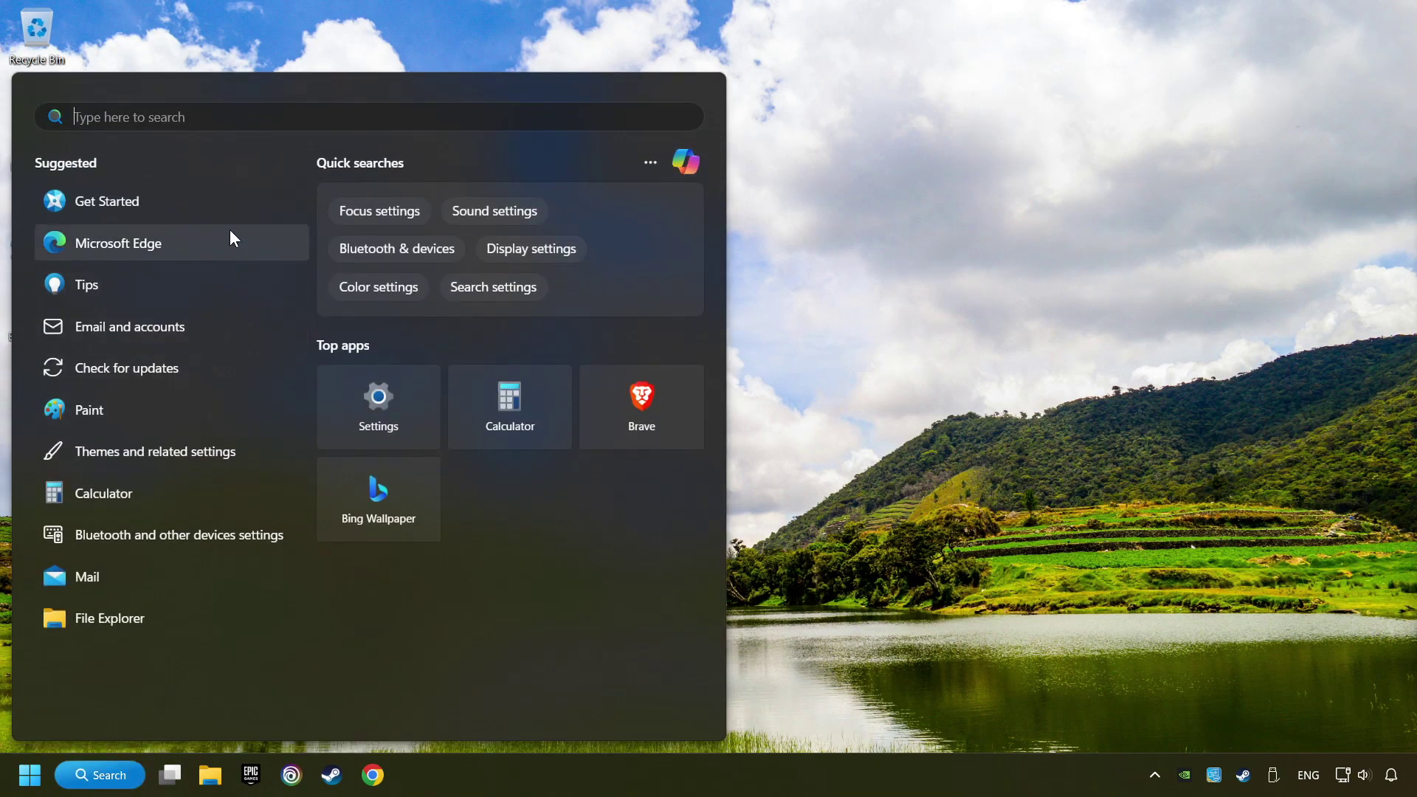
{"action": "type", "text": "device"}
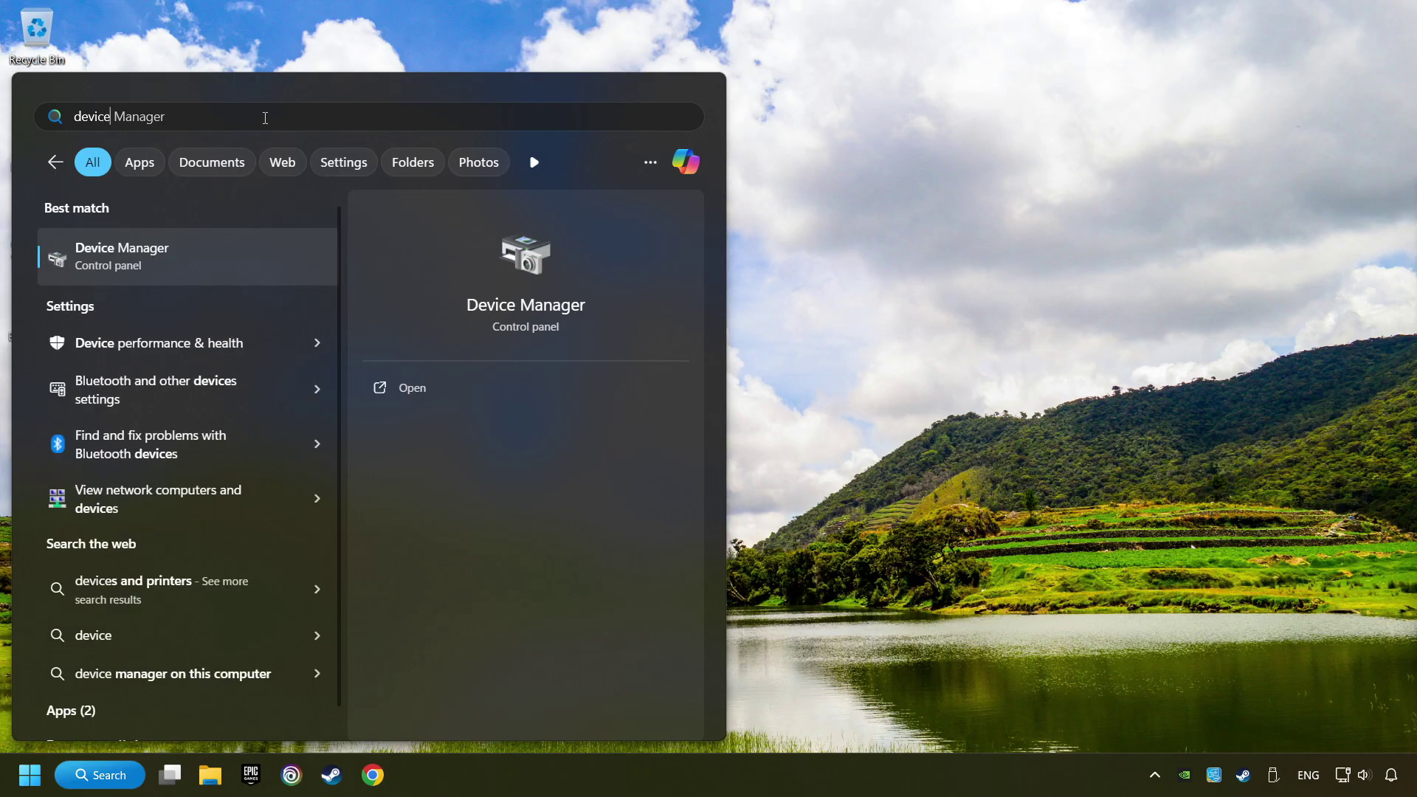
{"action": "type", "text": " manager"}
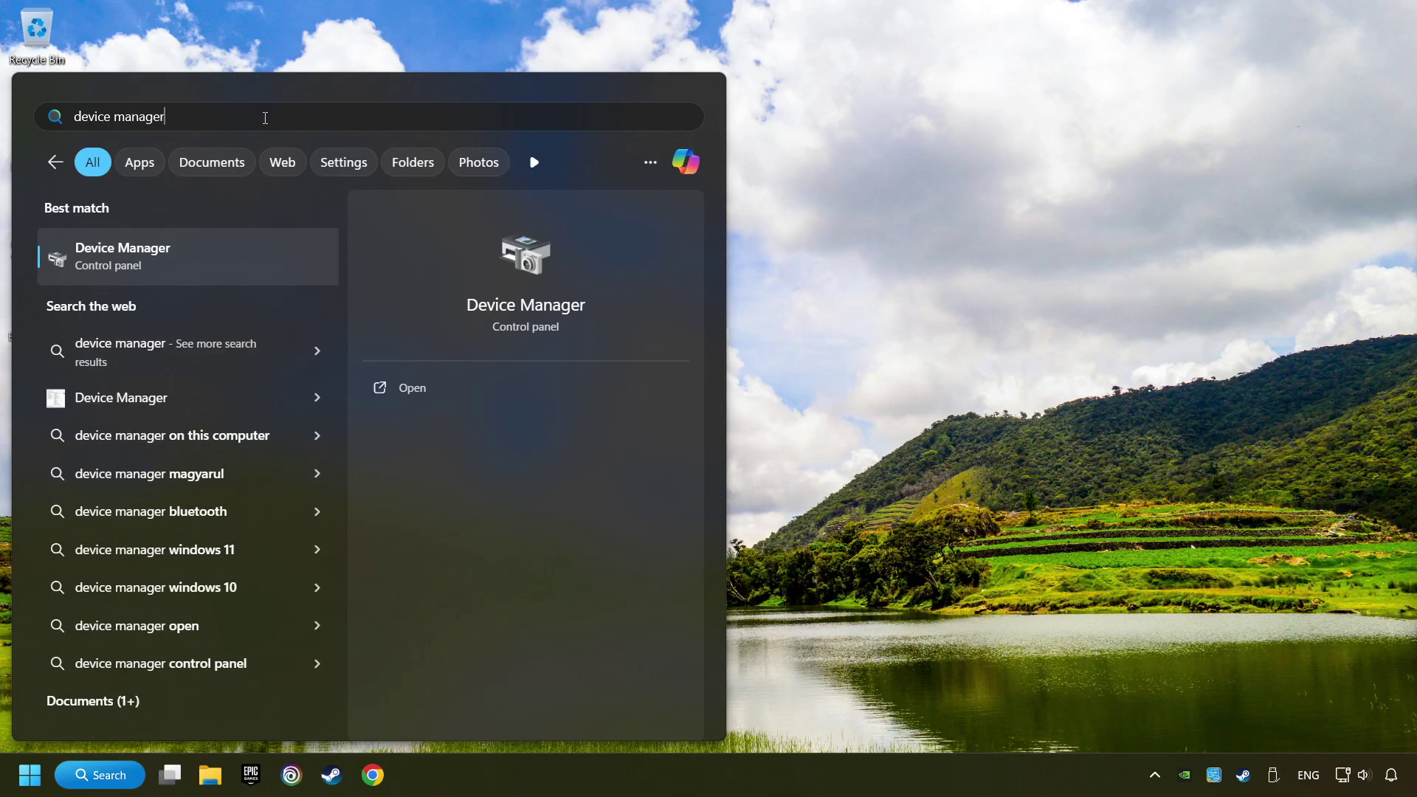
- Open Device Manager, centre its window and expand Xbox 360 Peripherals
{"action": "left_click", "coordinate": [281, 254]}
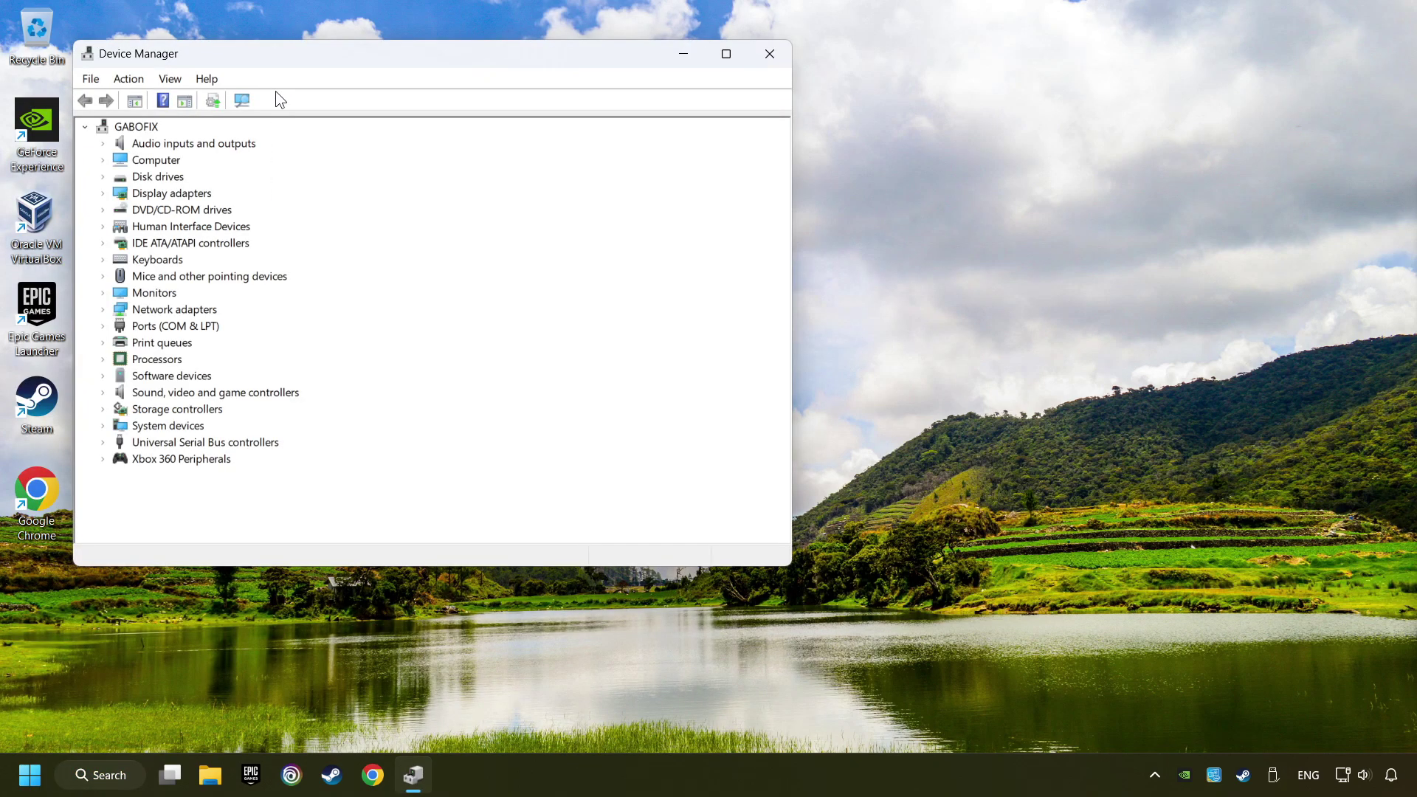
{"action": "left_click_drag", "start_coordinate": [279, 57], "coordinate": [520, 148]}
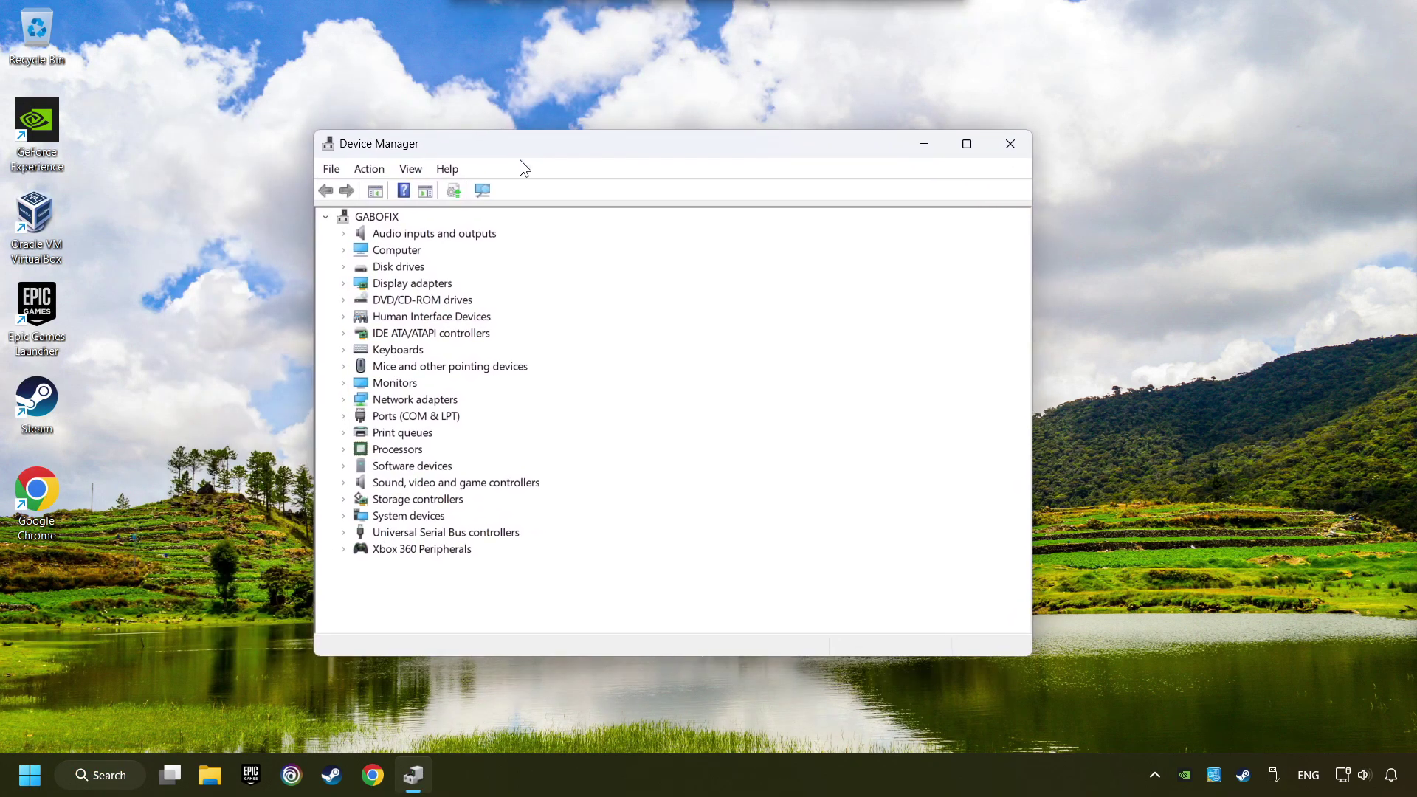
{"action": "left_click", "coordinate": [355, 550]}
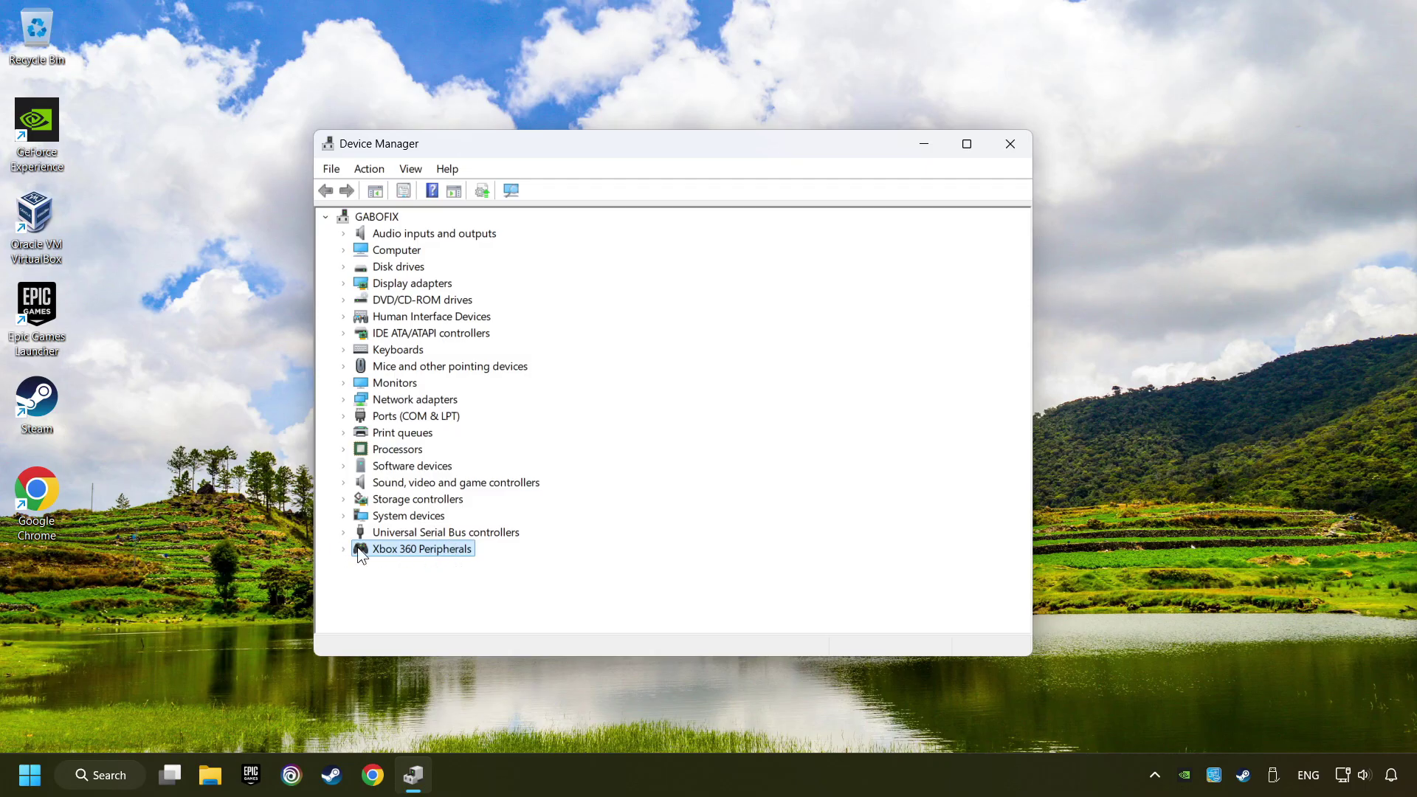
{"action": "left_click", "coordinate": [344, 550]}
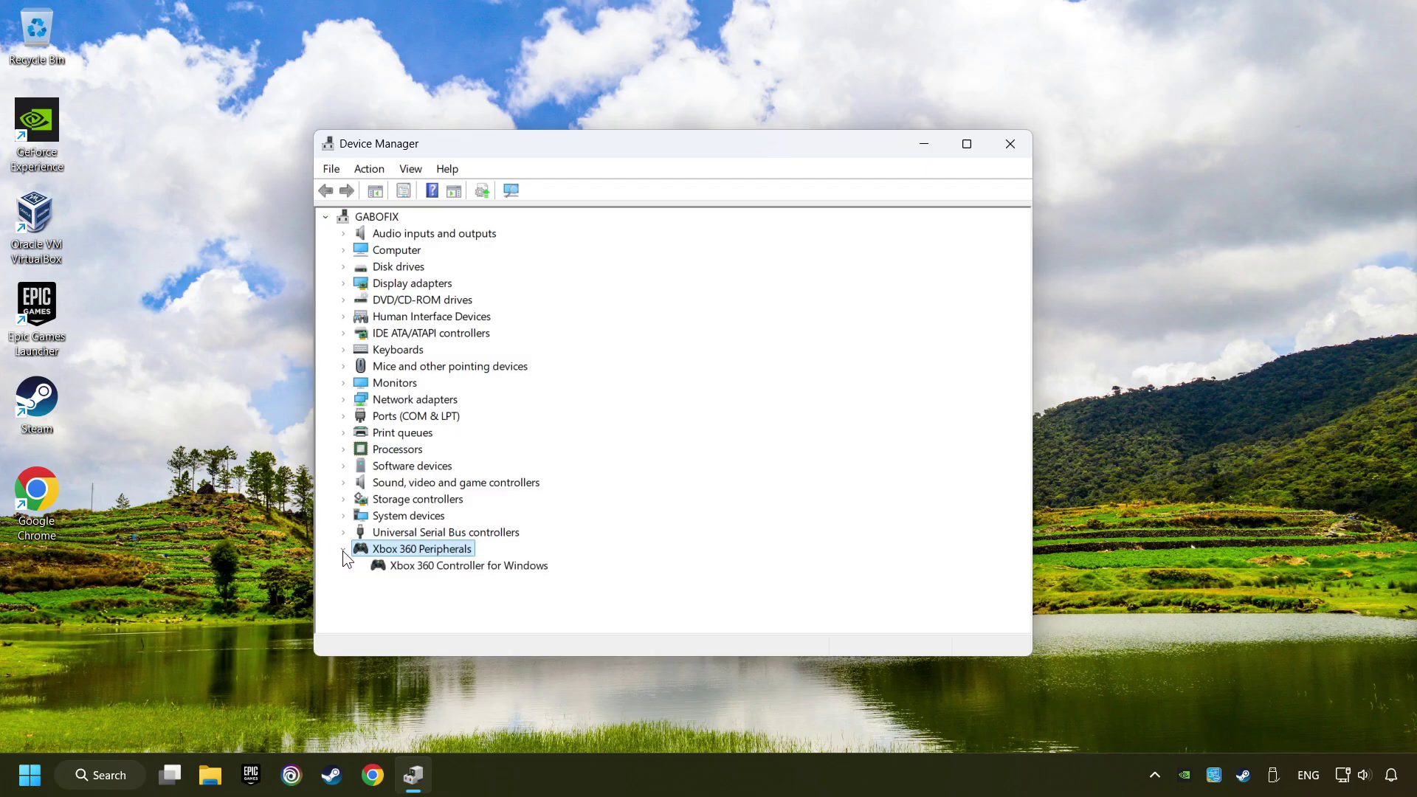
- Disable the Xbox 360 Controller for Windows and decline the restart
{"action": "left_click", "coordinate": [472, 569]}
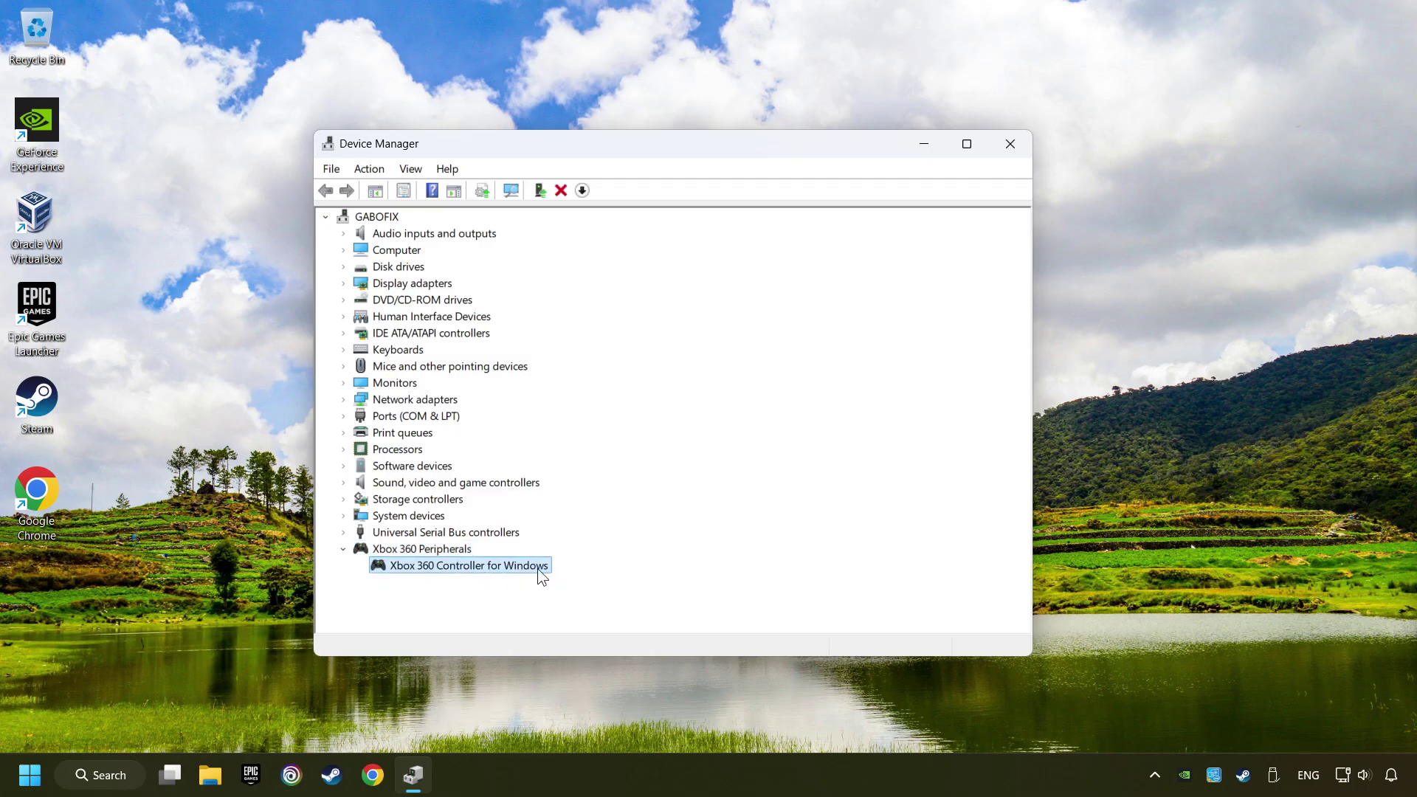
{"action": "right_click", "coordinate": [493, 565]}
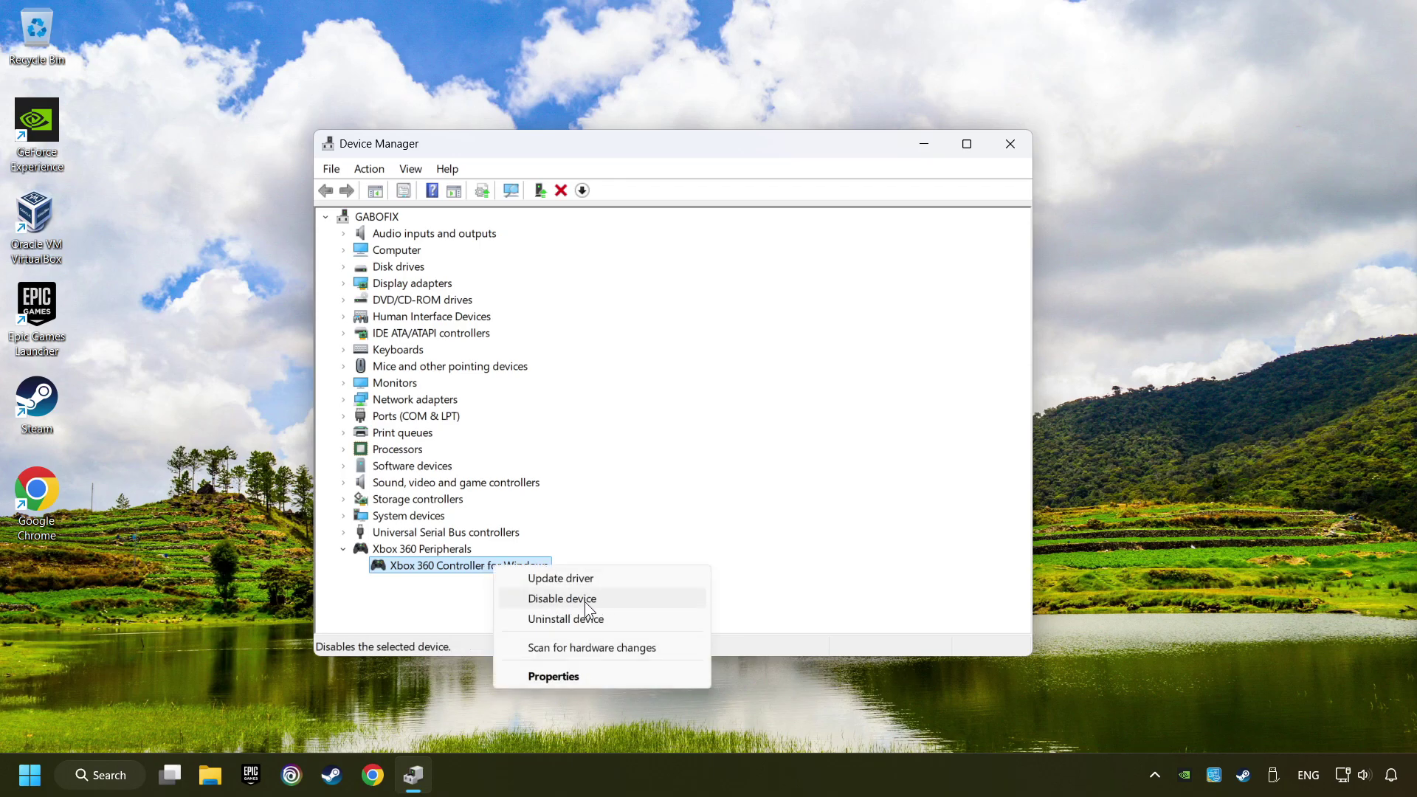
{"action": "left_click", "coordinate": [614, 599]}
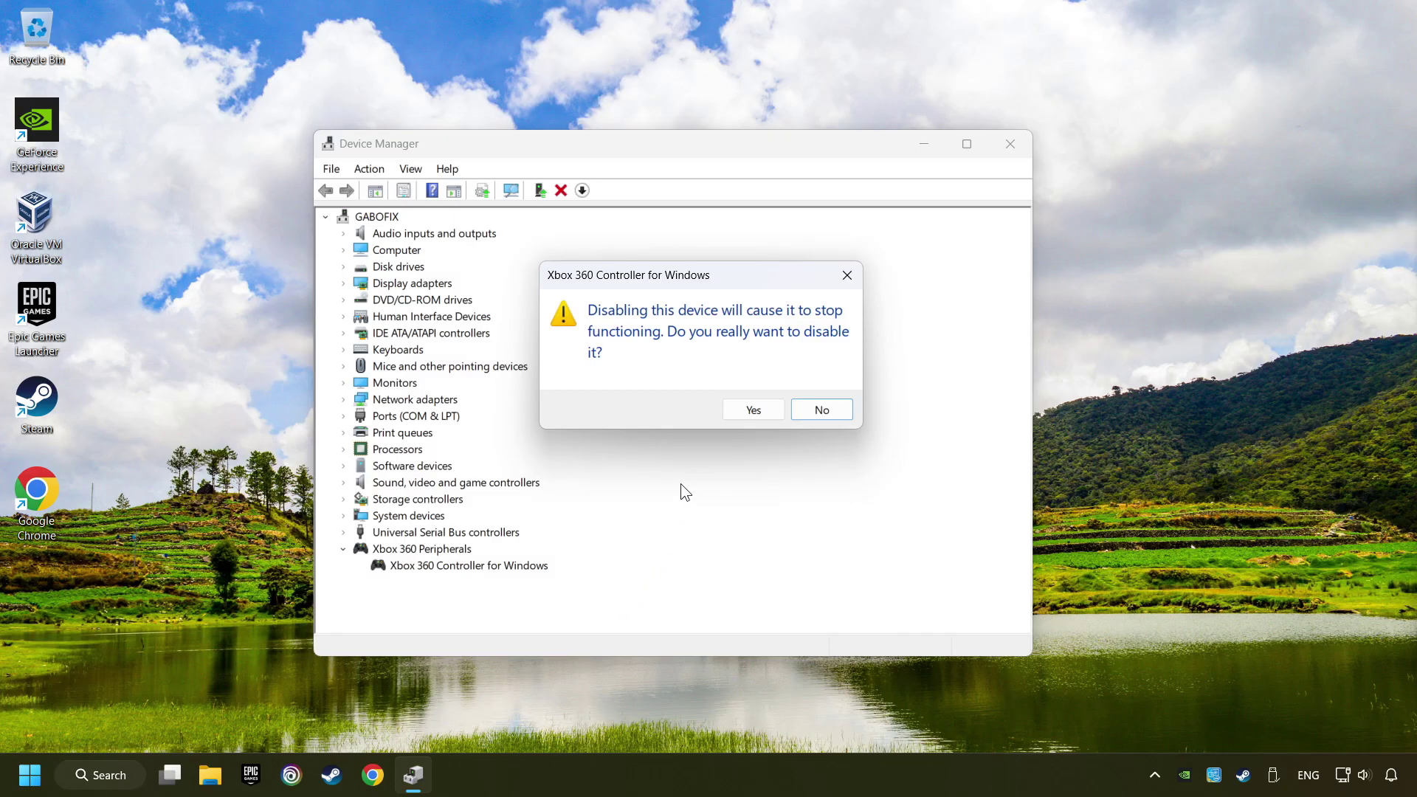
{"action": "left_click", "coordinate": [753, 409]}
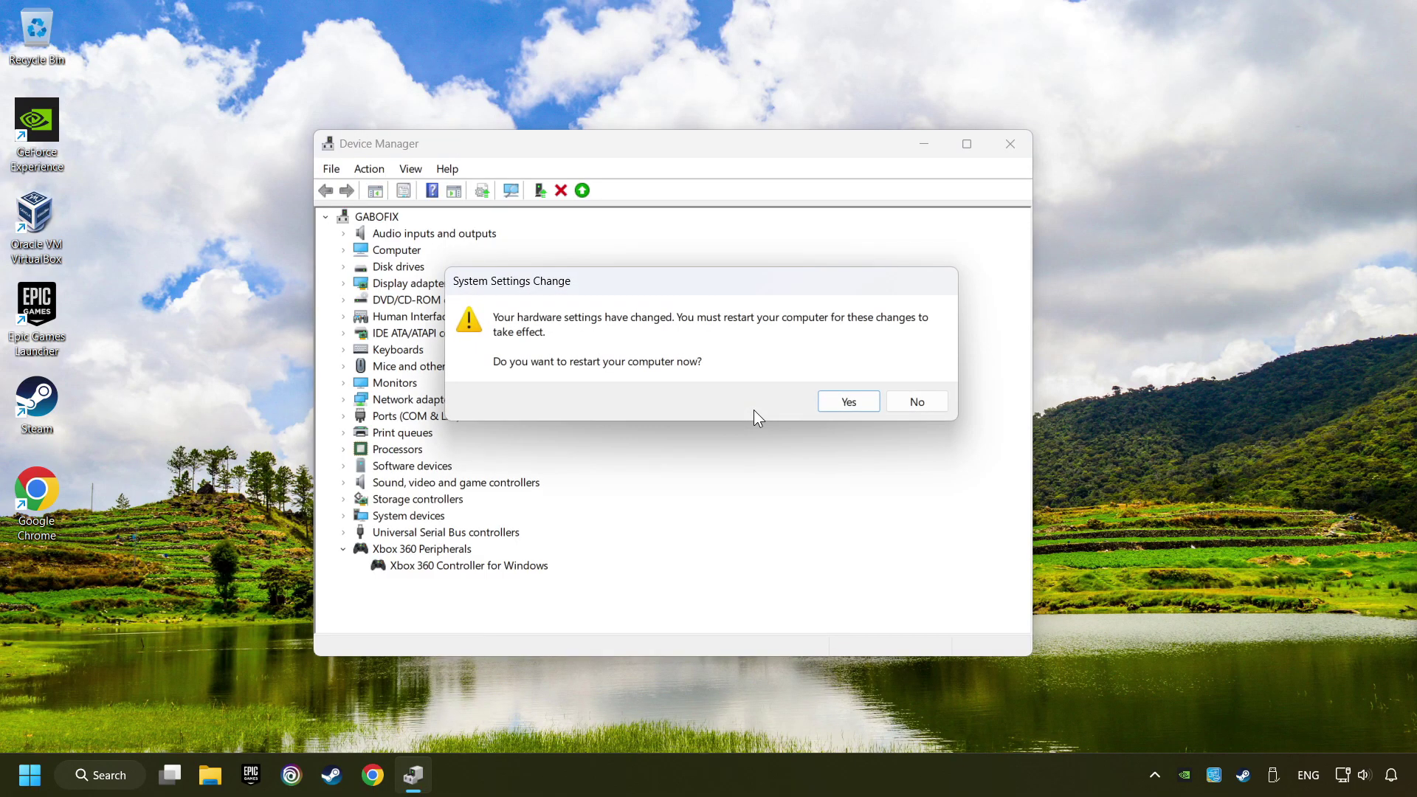
{"action": "left_click", "coordinate": [848, 402]}
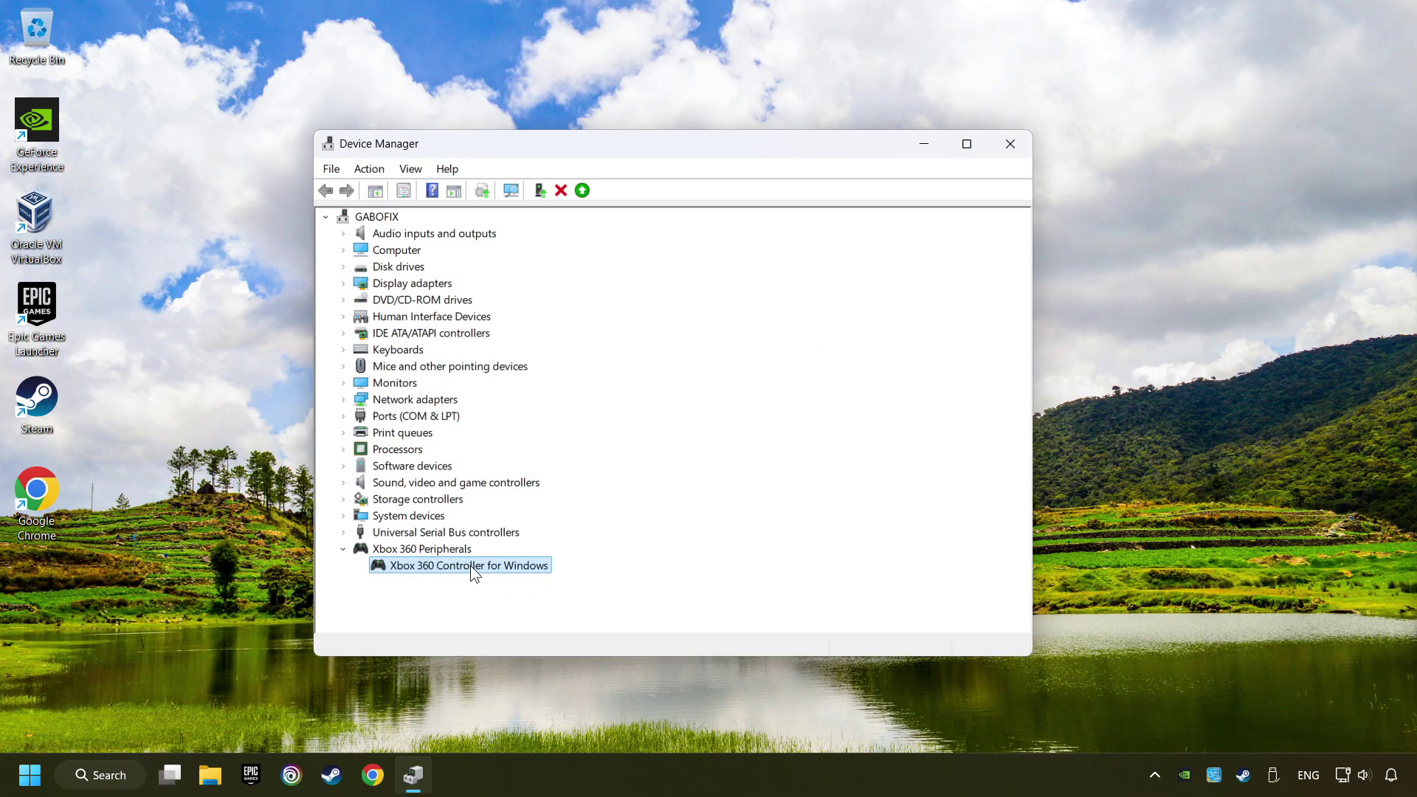
- Re-enable the controller and reinstall the first Xbox 360 Controller for Windows driver from the list
{"action": "right_click", "coordinate": [499, 568]}
{"action": "right_click", "coordinate": [493, 567]}
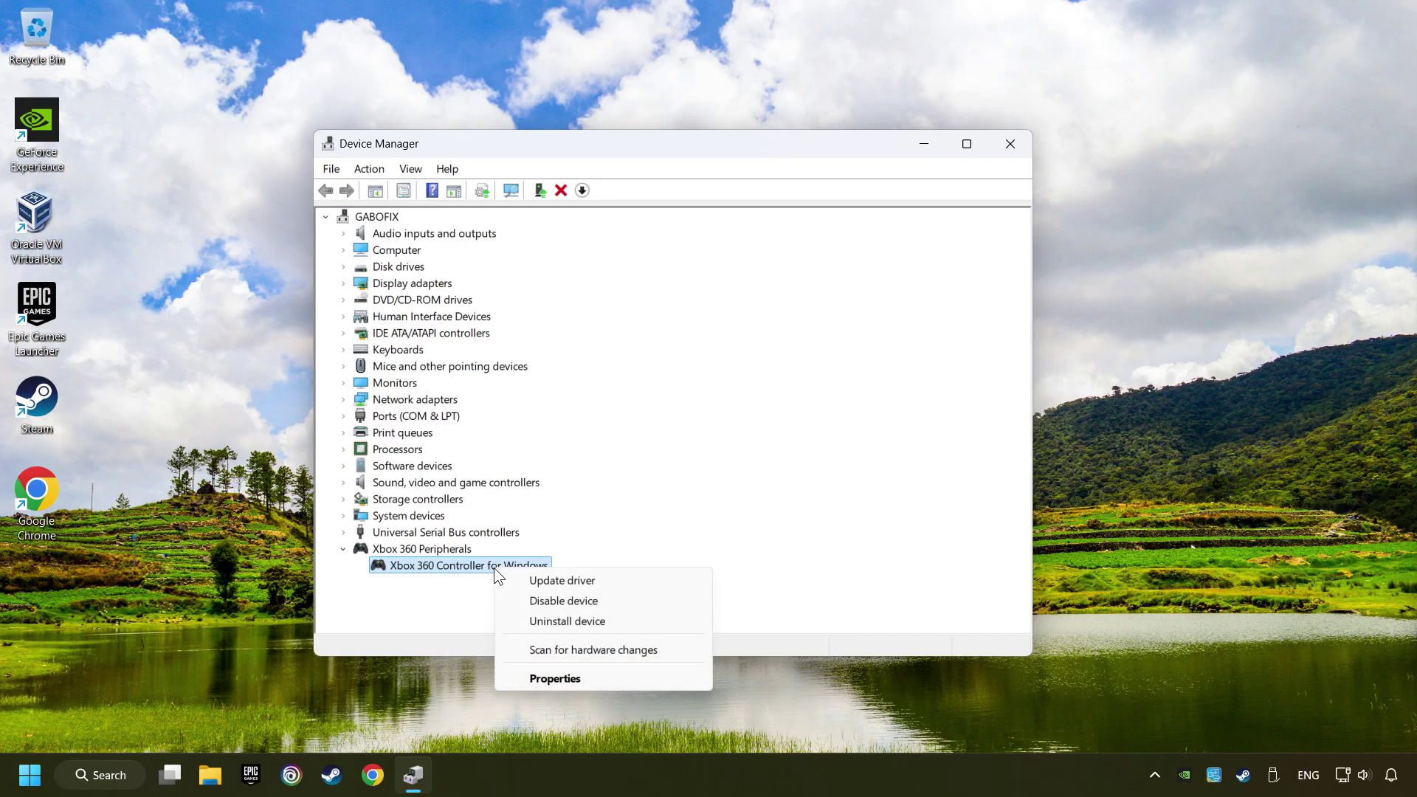
{"action": "left_click", "coordinate": [629, 582]}
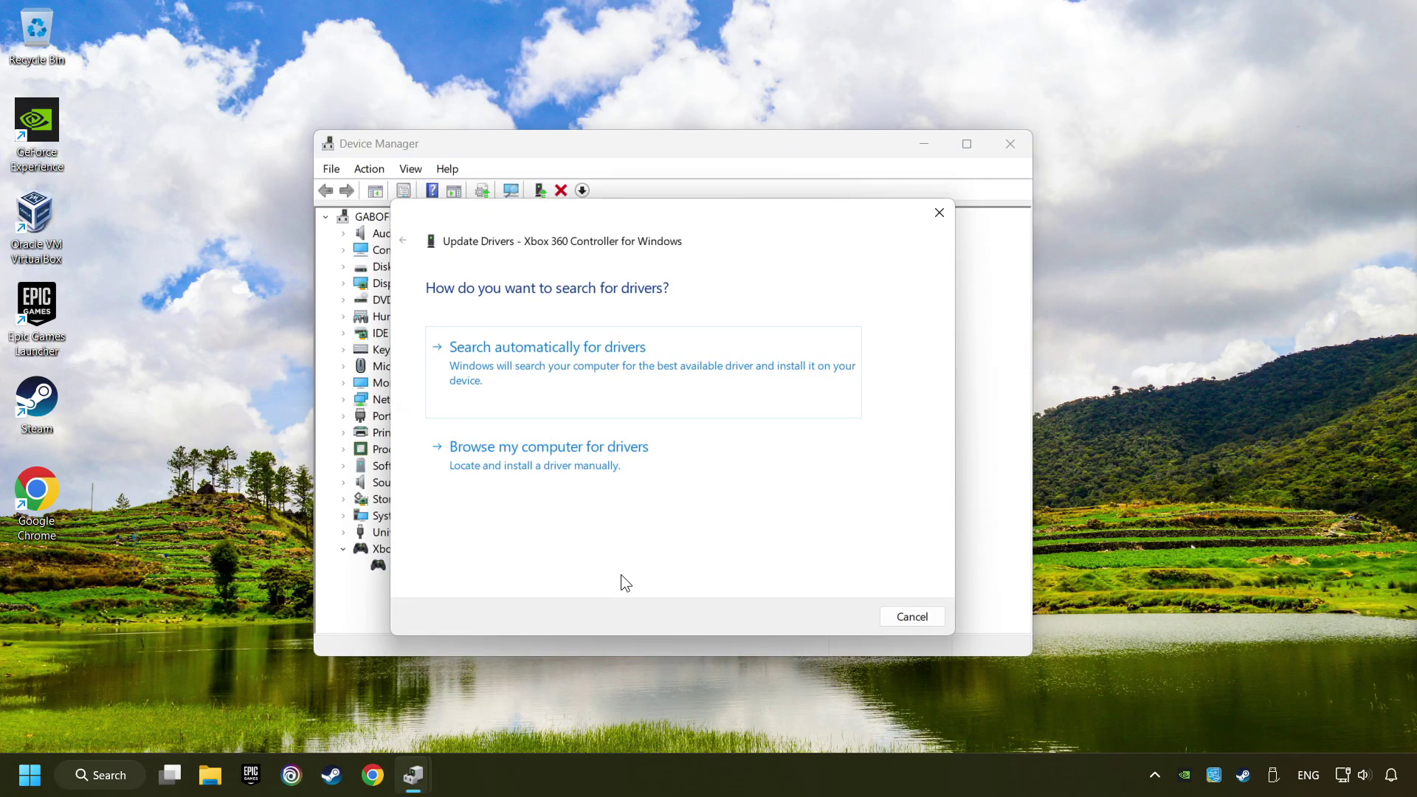
{"action": "left_click", "coordinate": [553, 469]}
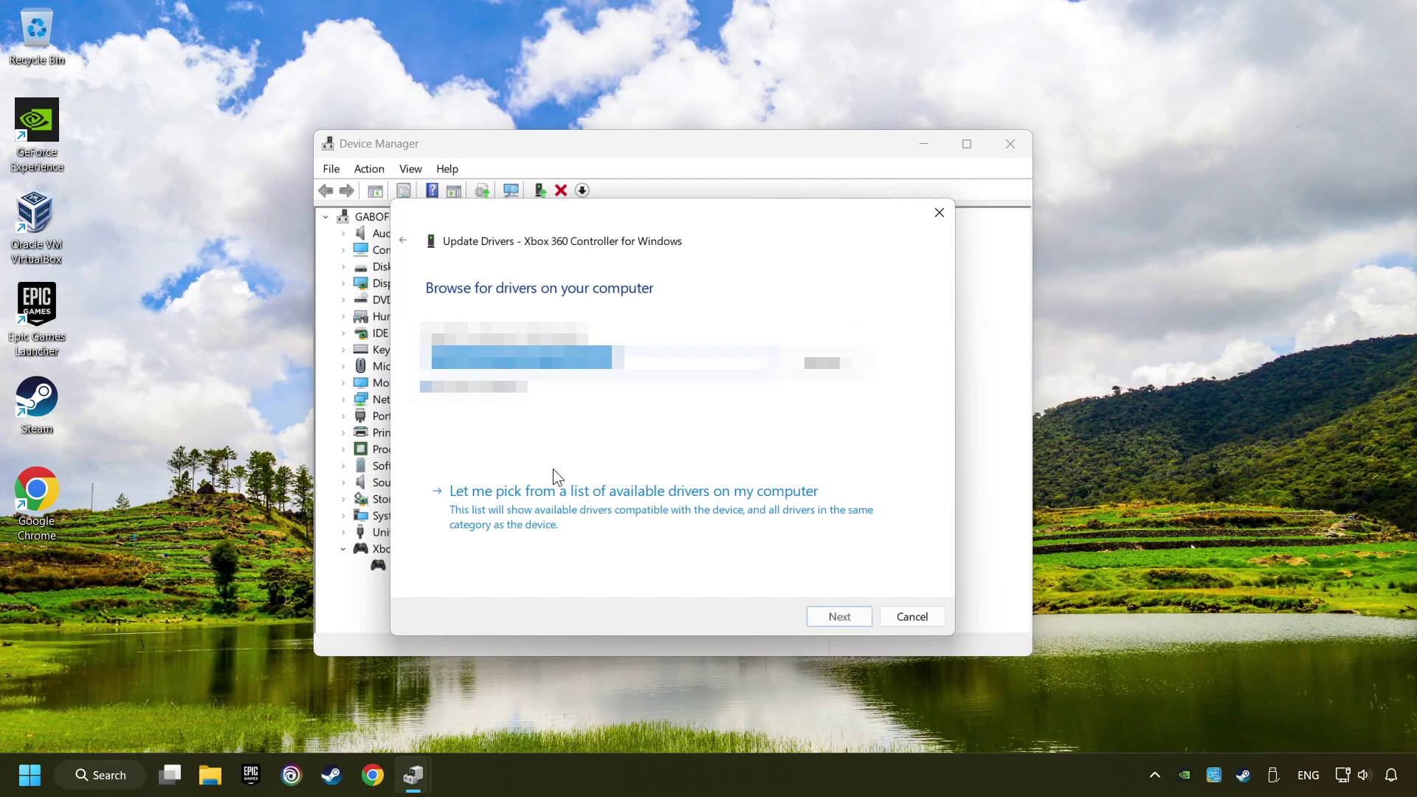
{"action": "left_click", "coordinate": [652, 503]}
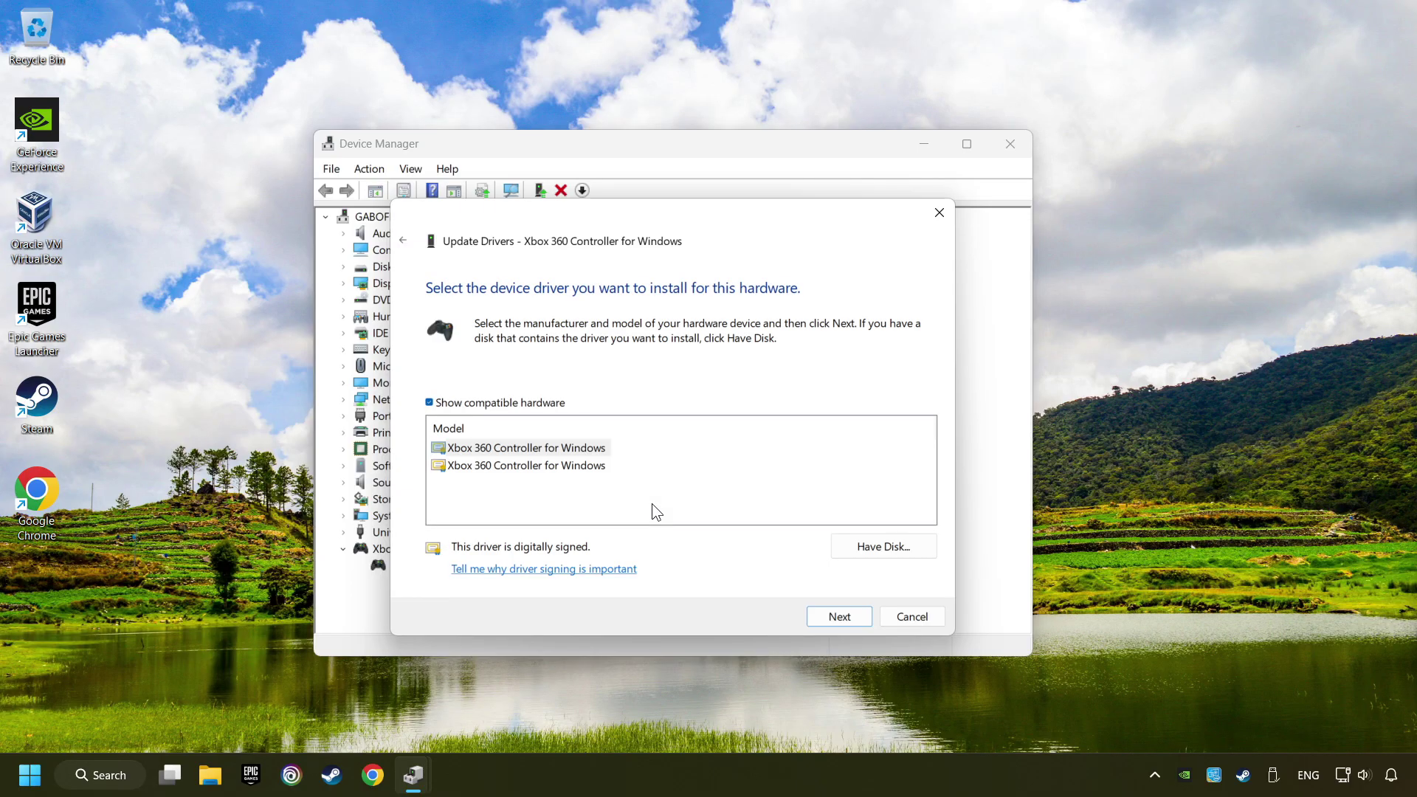
{"action": "left_click", "coordinate": [465, 454]}
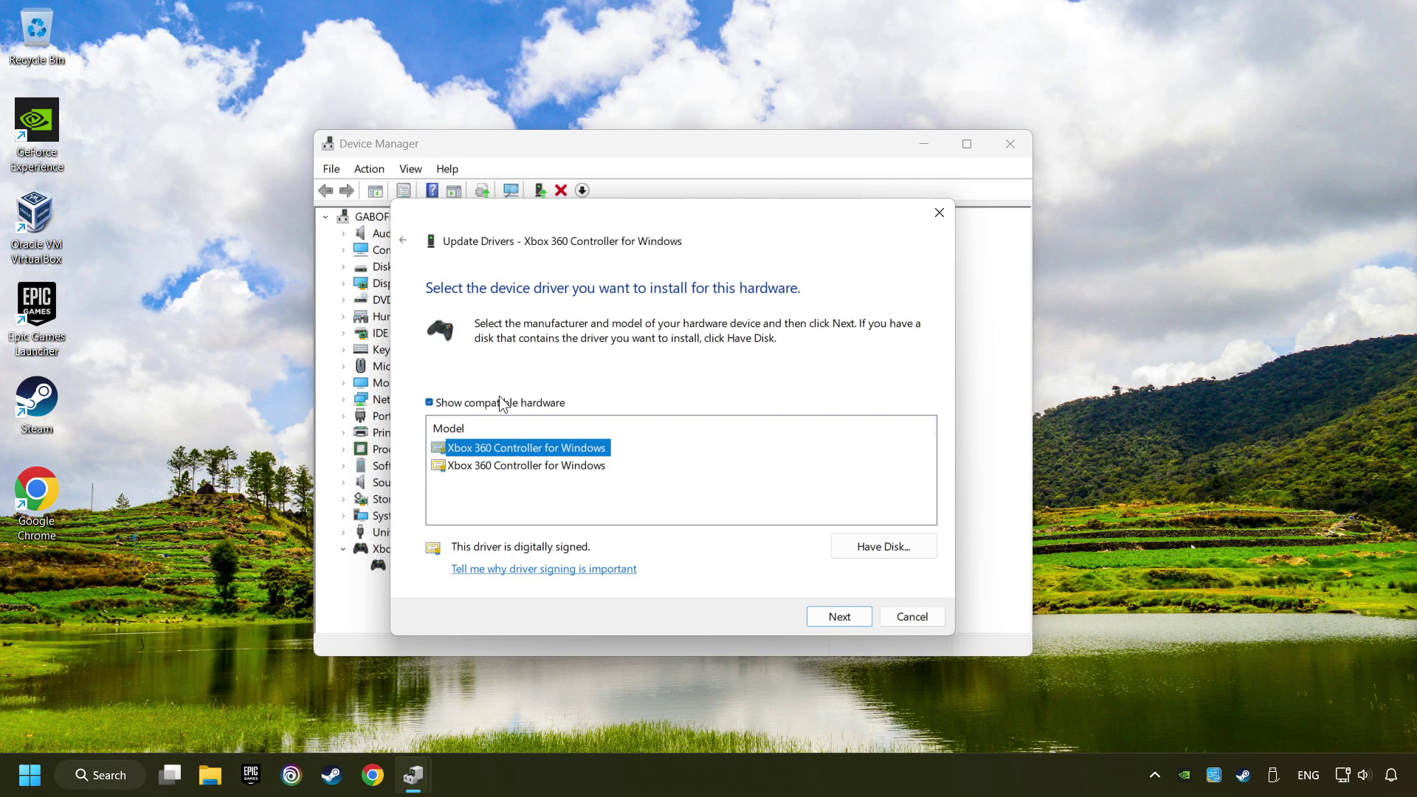
{"action": "left_click", "coordinate": [847, 618]}
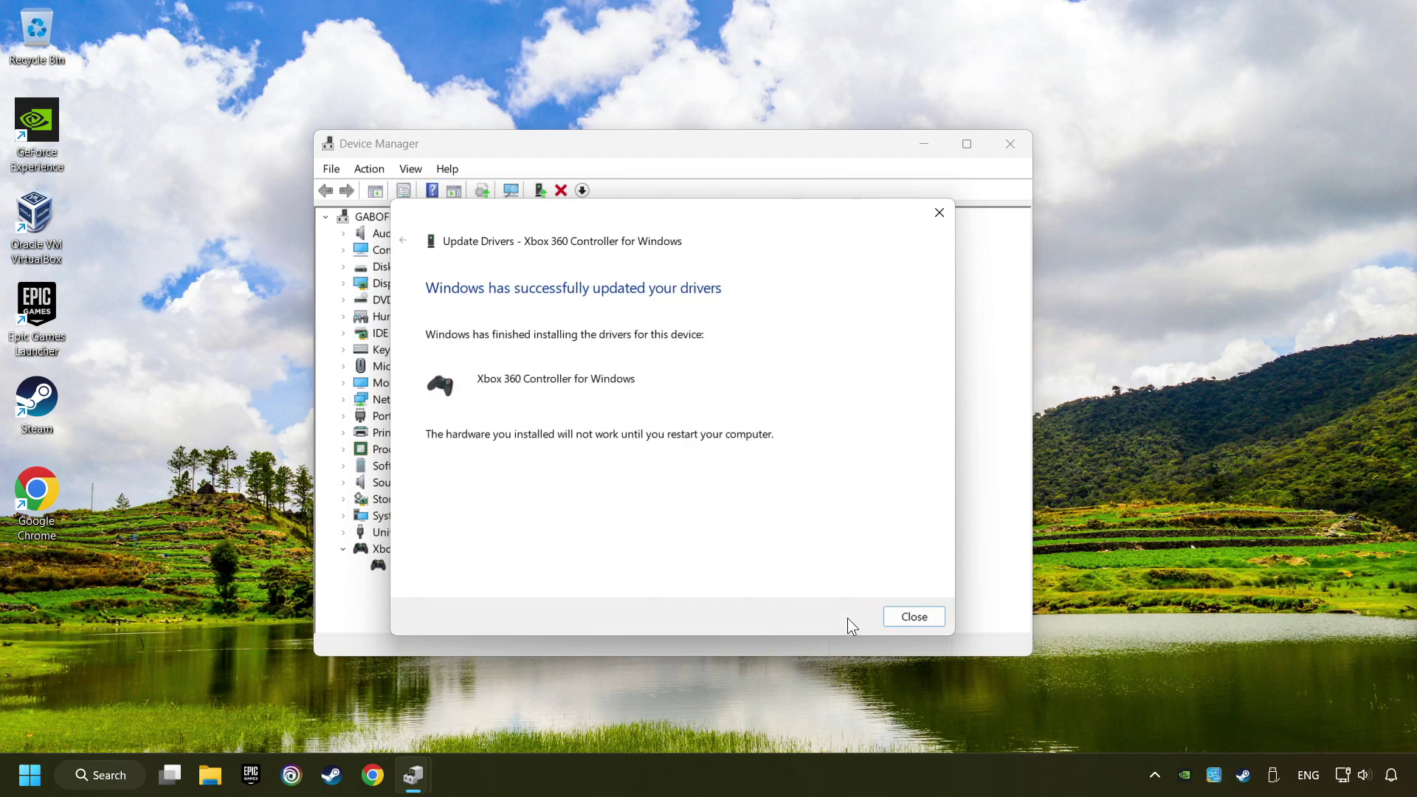
{"action": "left_click", "coordinate": [928, 623]}
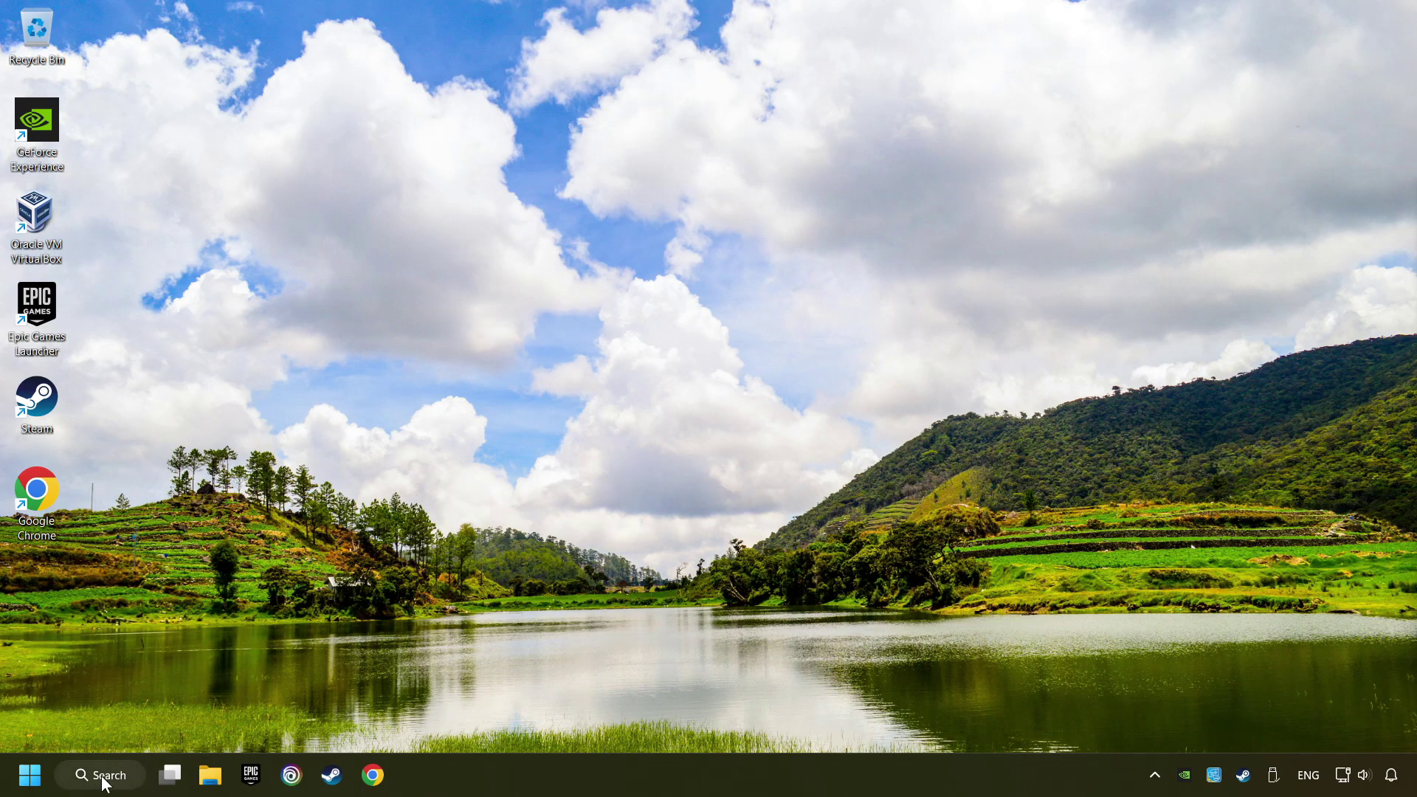
- Reopen Device Manager through a Windows search for 'device manager'
{"action": "left_click", "coordinate": [102, 775]}
{"action": "type", "text": "de"}
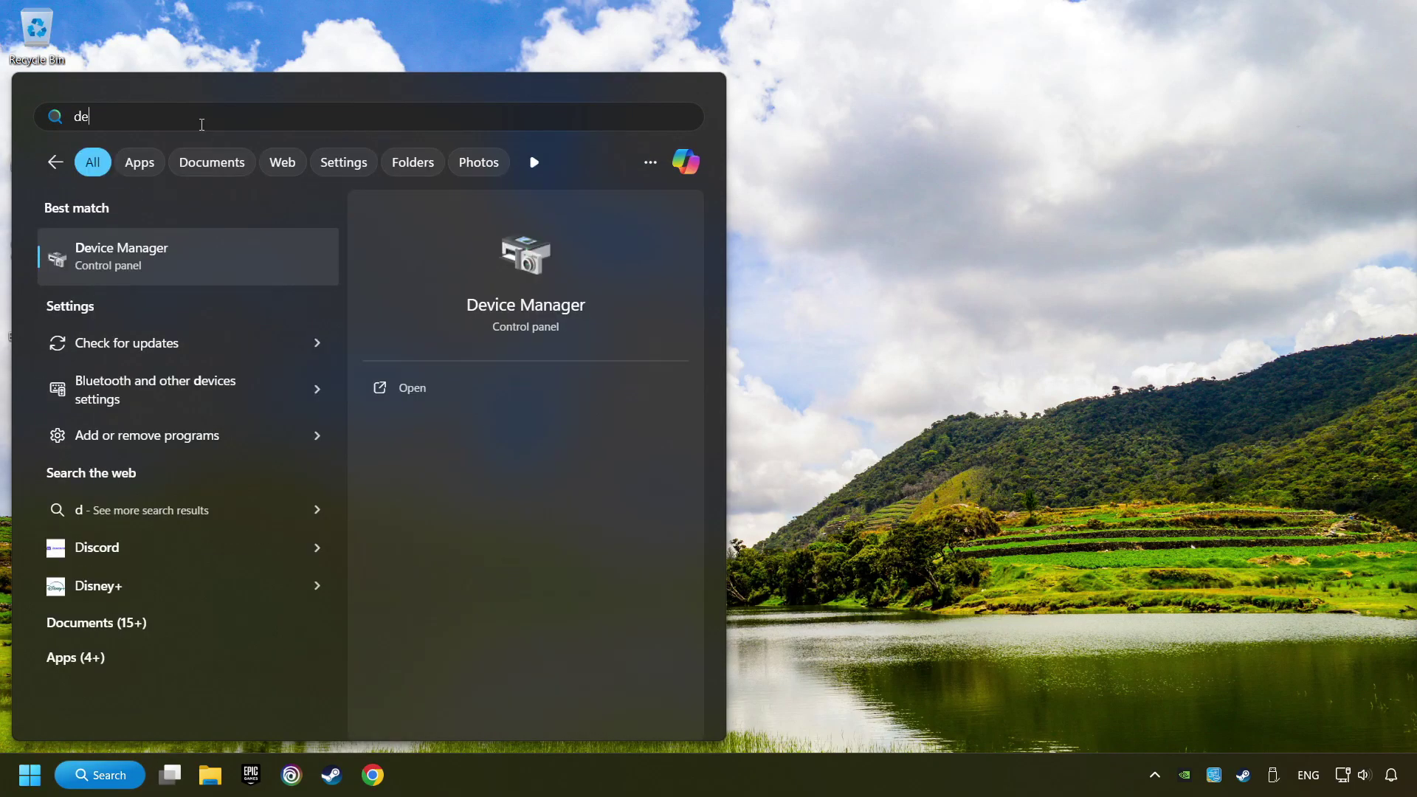
{"action": "type", "text": "vice manager"}
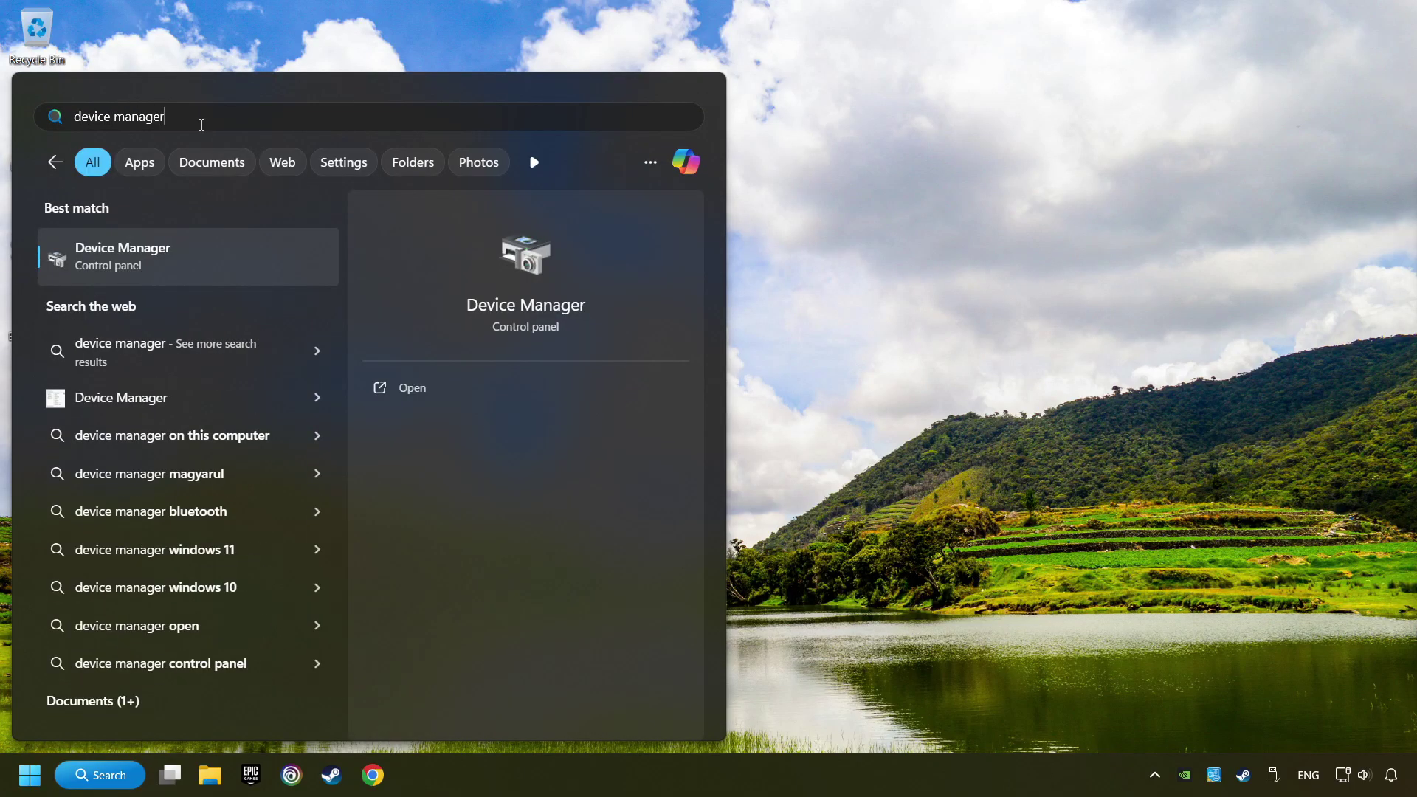
{"action": "left_click", "coordinate": [285, 257]}
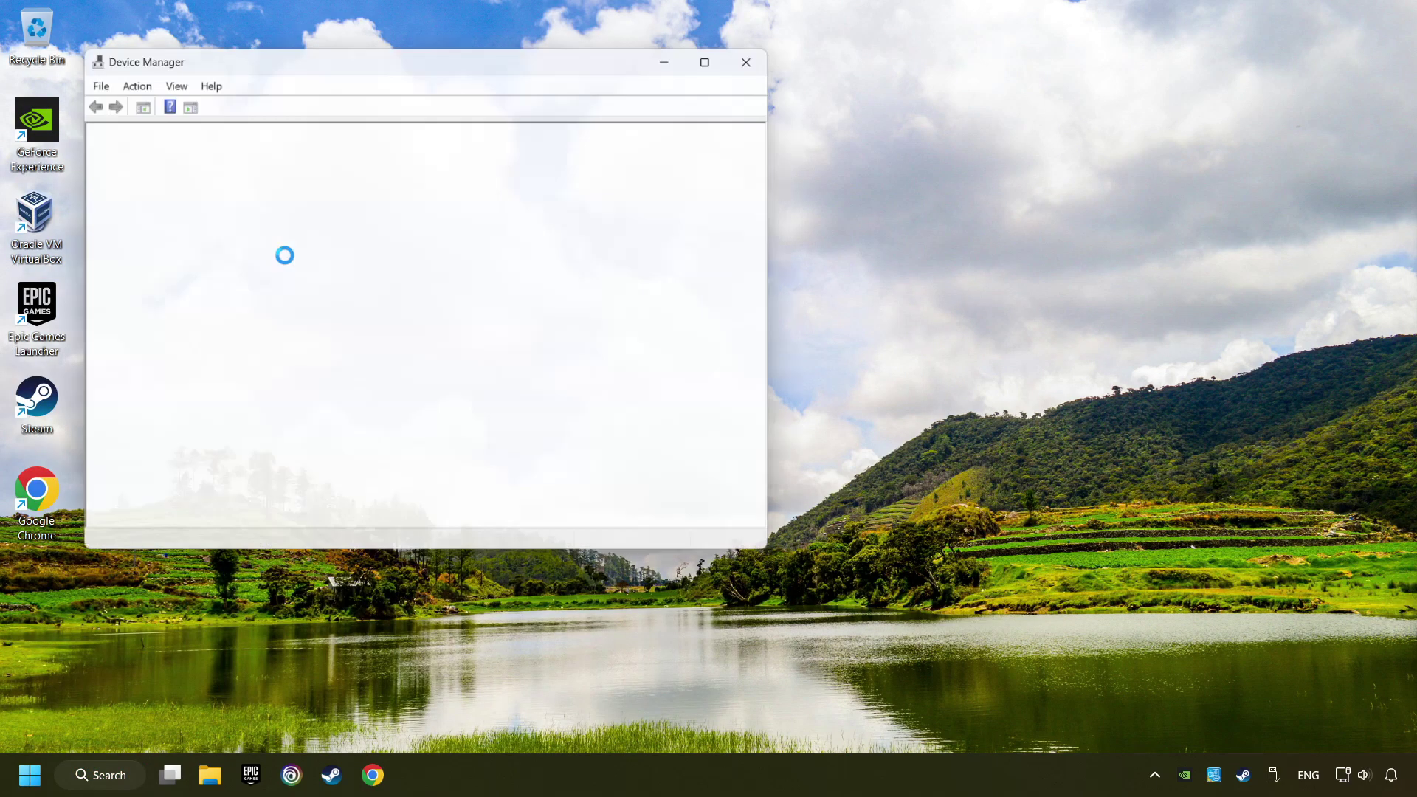
- Under Universal Serial Bus controllers, stop Windows turning off the first Generic USB Hub to save power
{"action": "left_click_drag", "start_coordinate": [323, 61], "coordinate": [574, 143]}
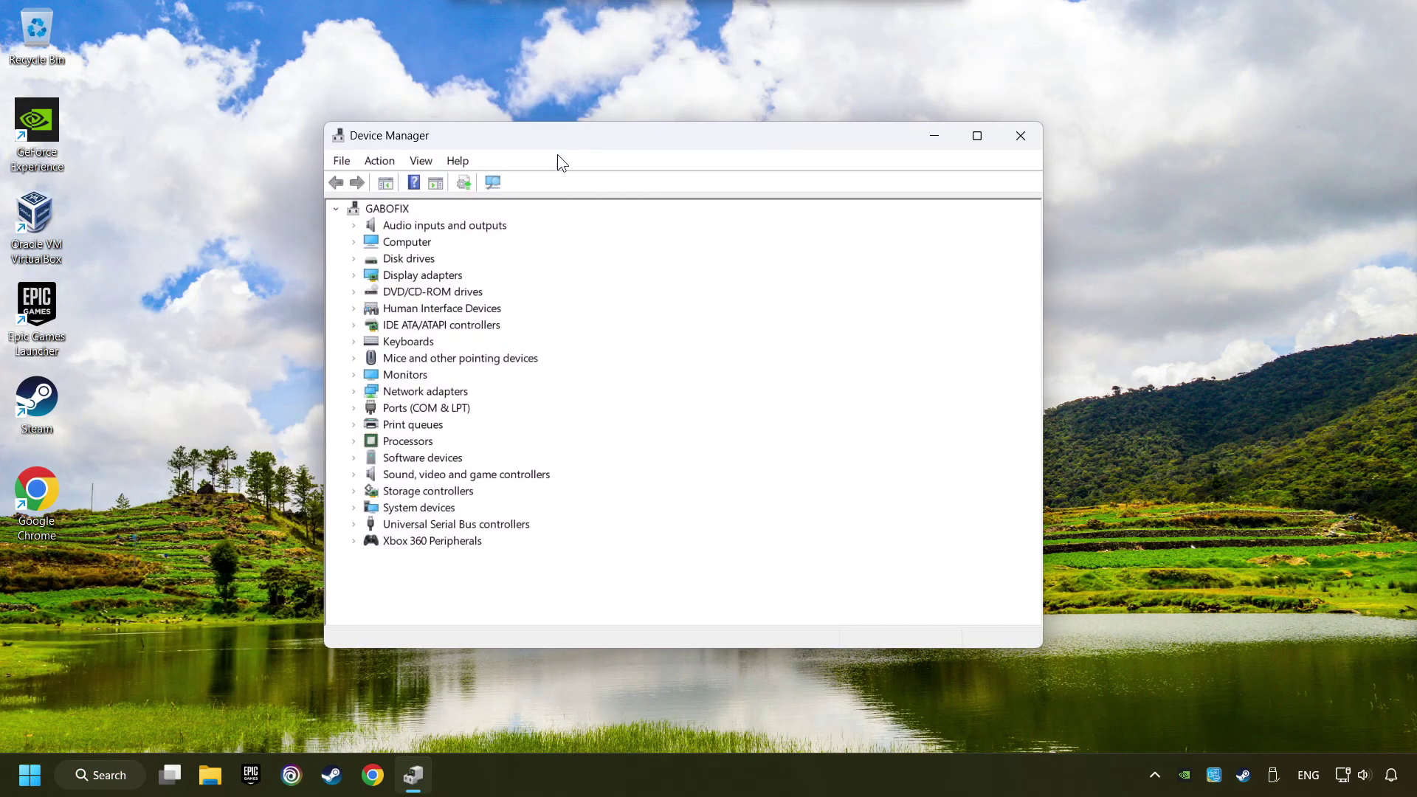
{"action": "left_click", "coordinate": [383, 525]}
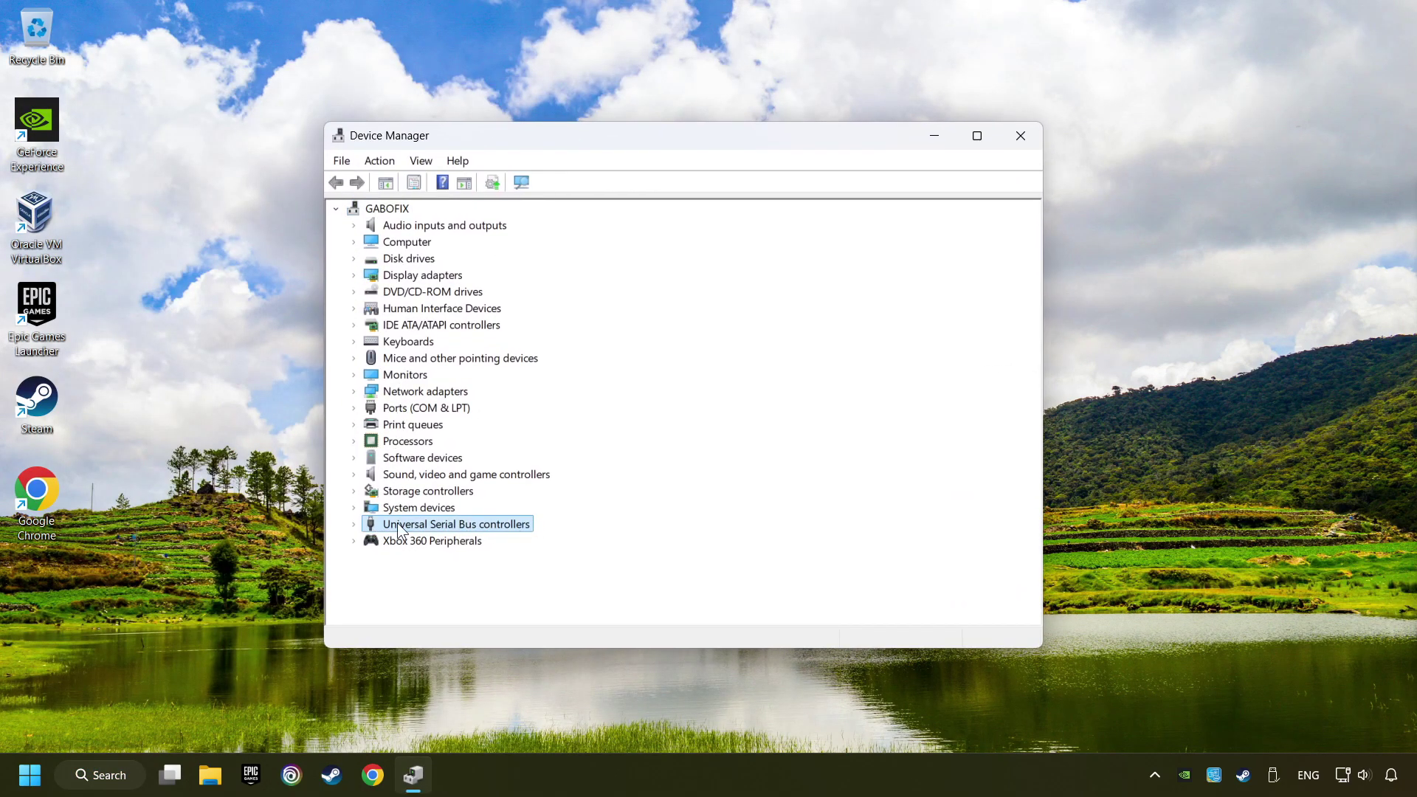
{"action": "left_click", "coordinate": [353, 525]}
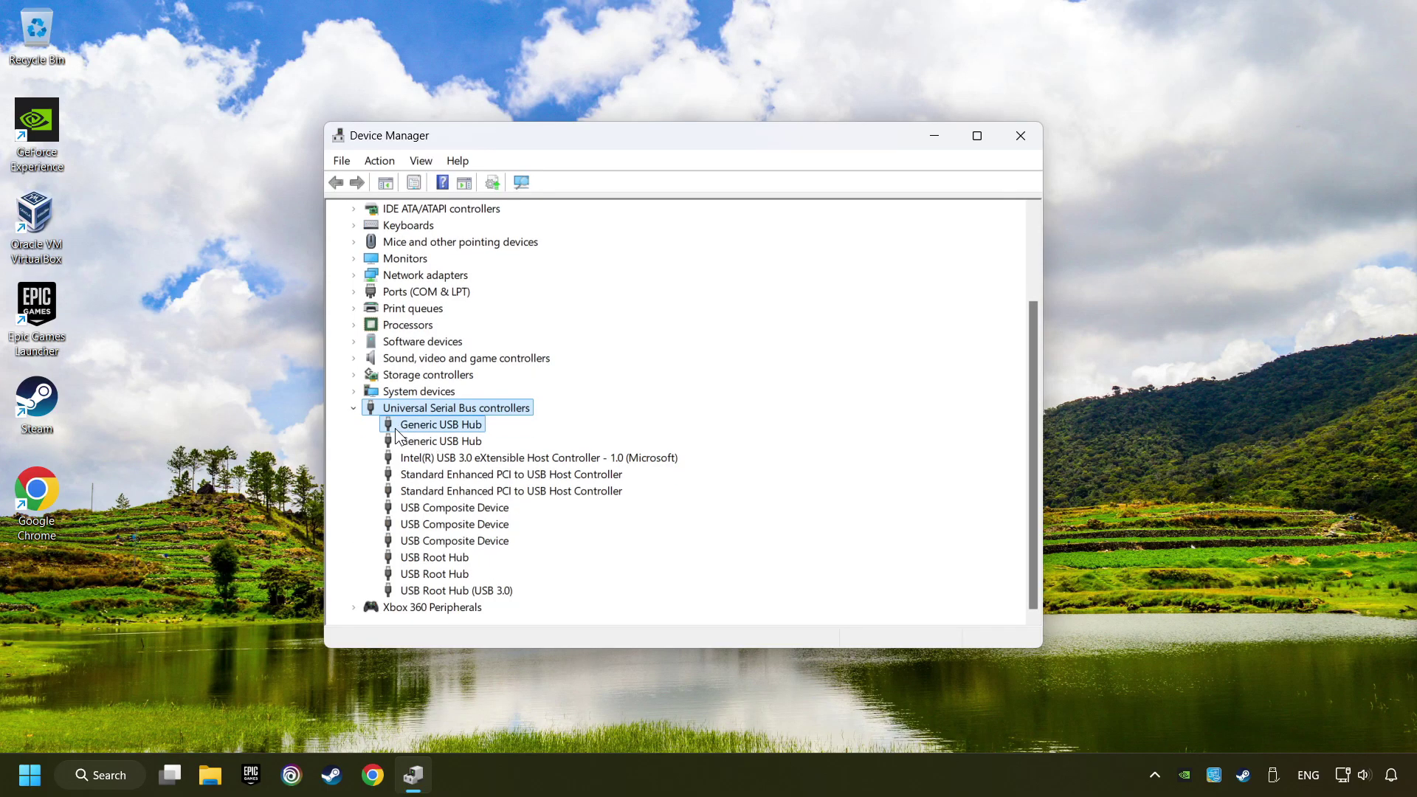
{"action": "left_click", "coordinate": [403, 427]}
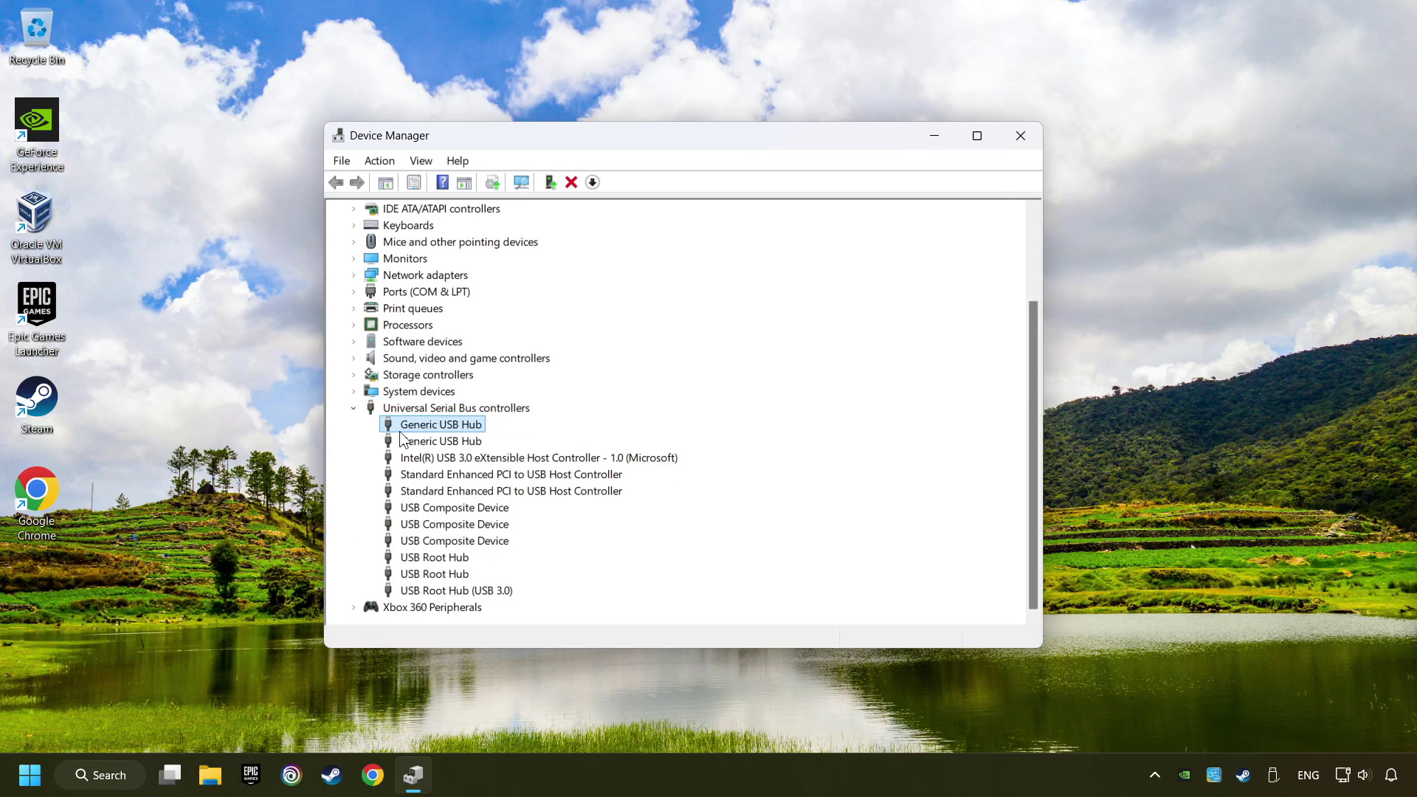
{"action": "right_click", "coordinate": [482, 425]}
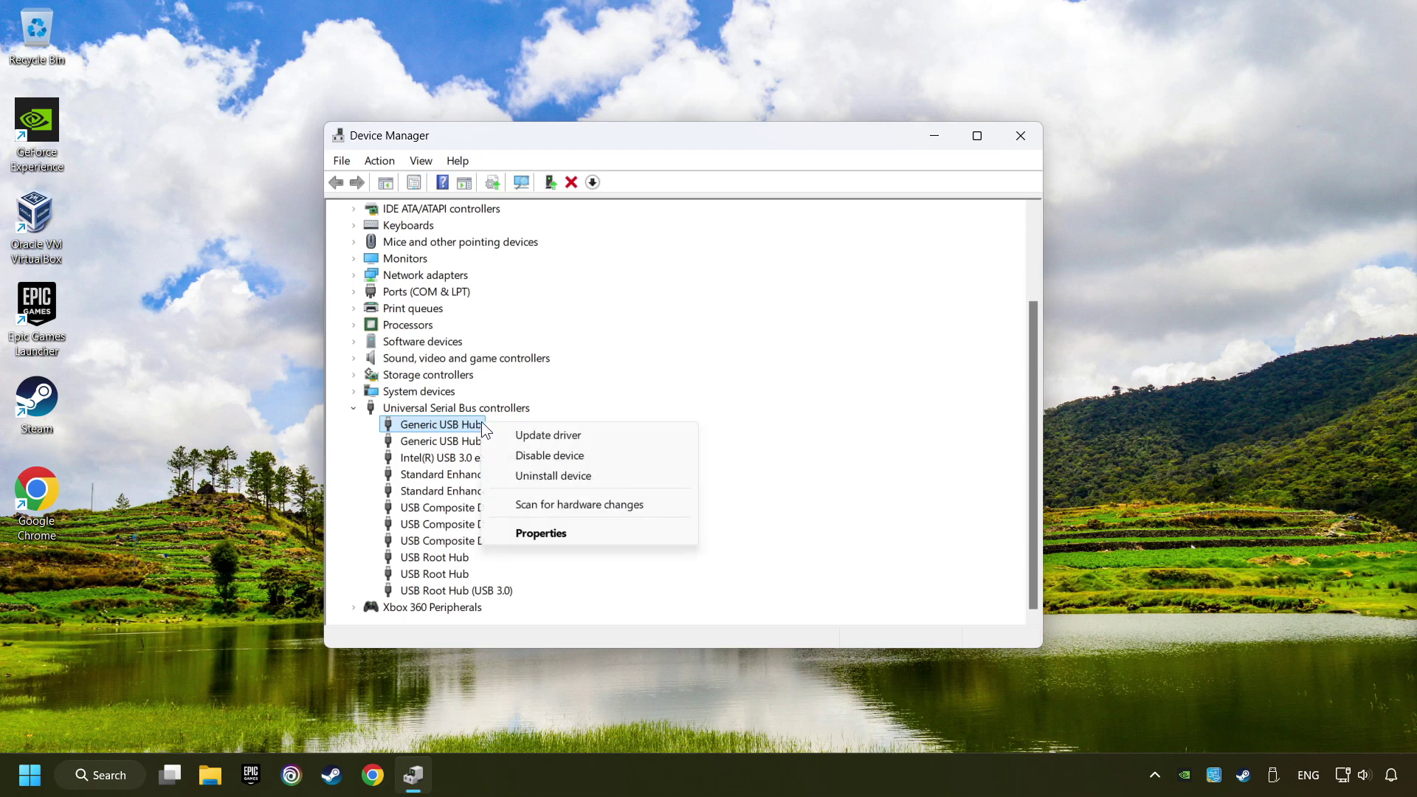
{"action": "left_click", "coordinate": [568, 534]}
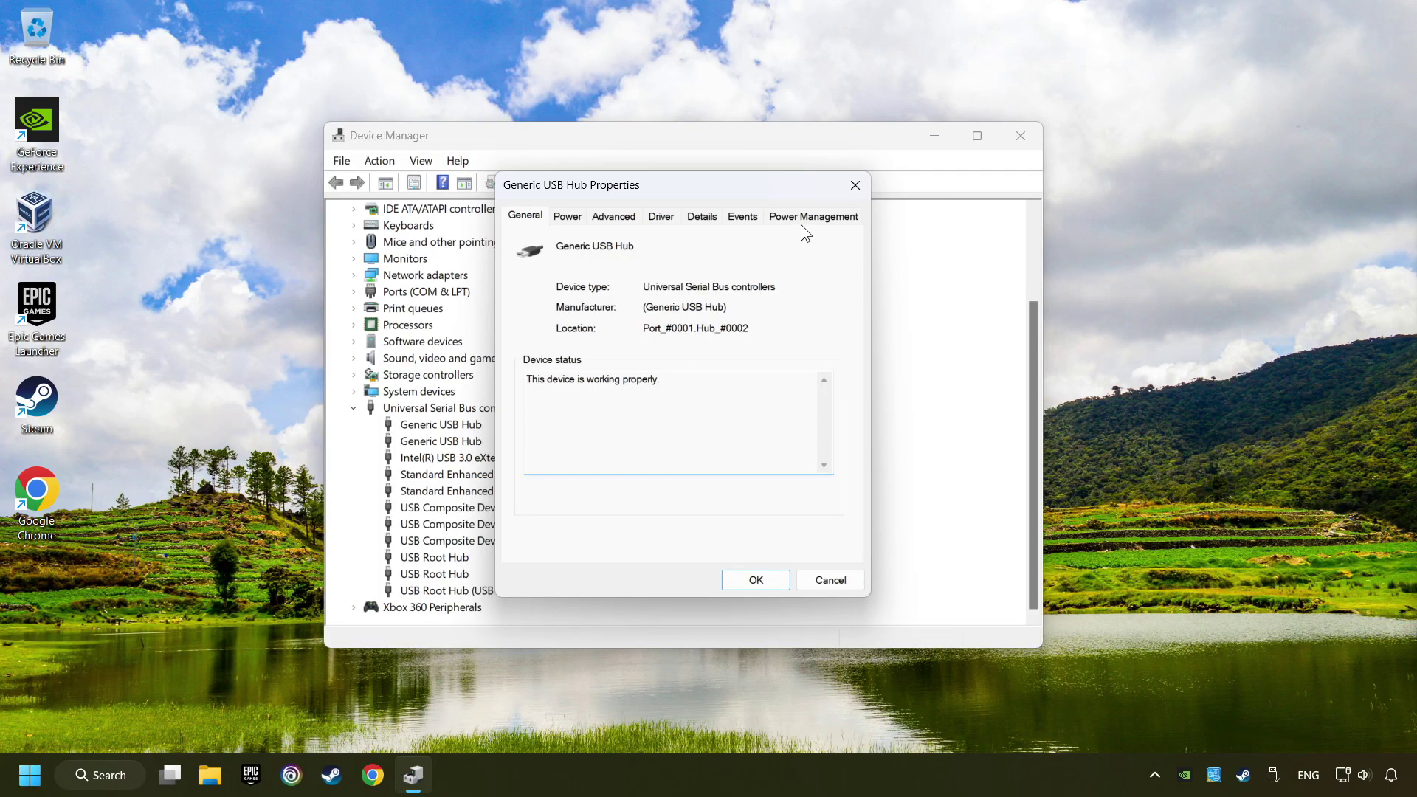
{"action": "left_click", "coordinate": [827, 220]}
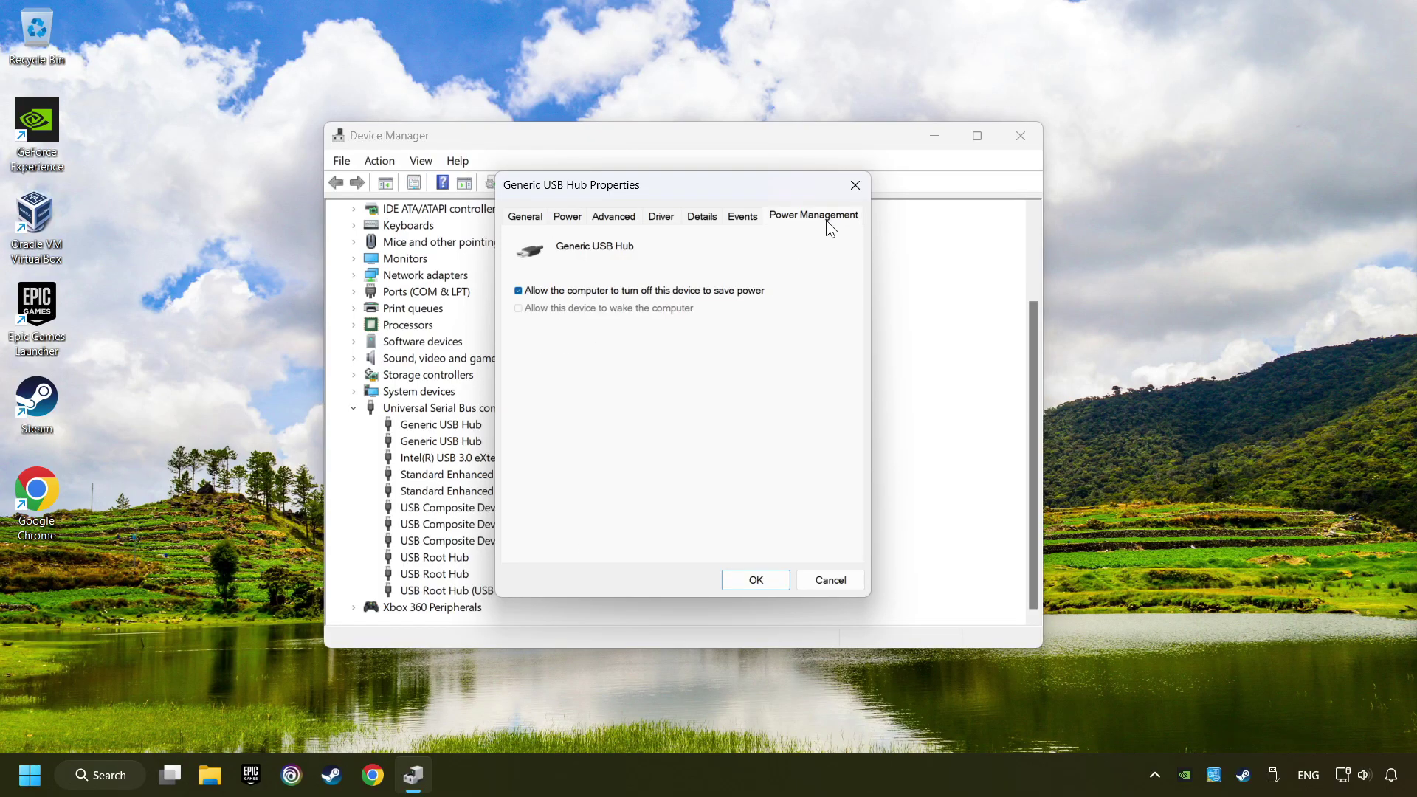
{"action": "left_click", "coordinate": [518, 291]}
{"action": "left_click", "coordinate": [764, 580]}
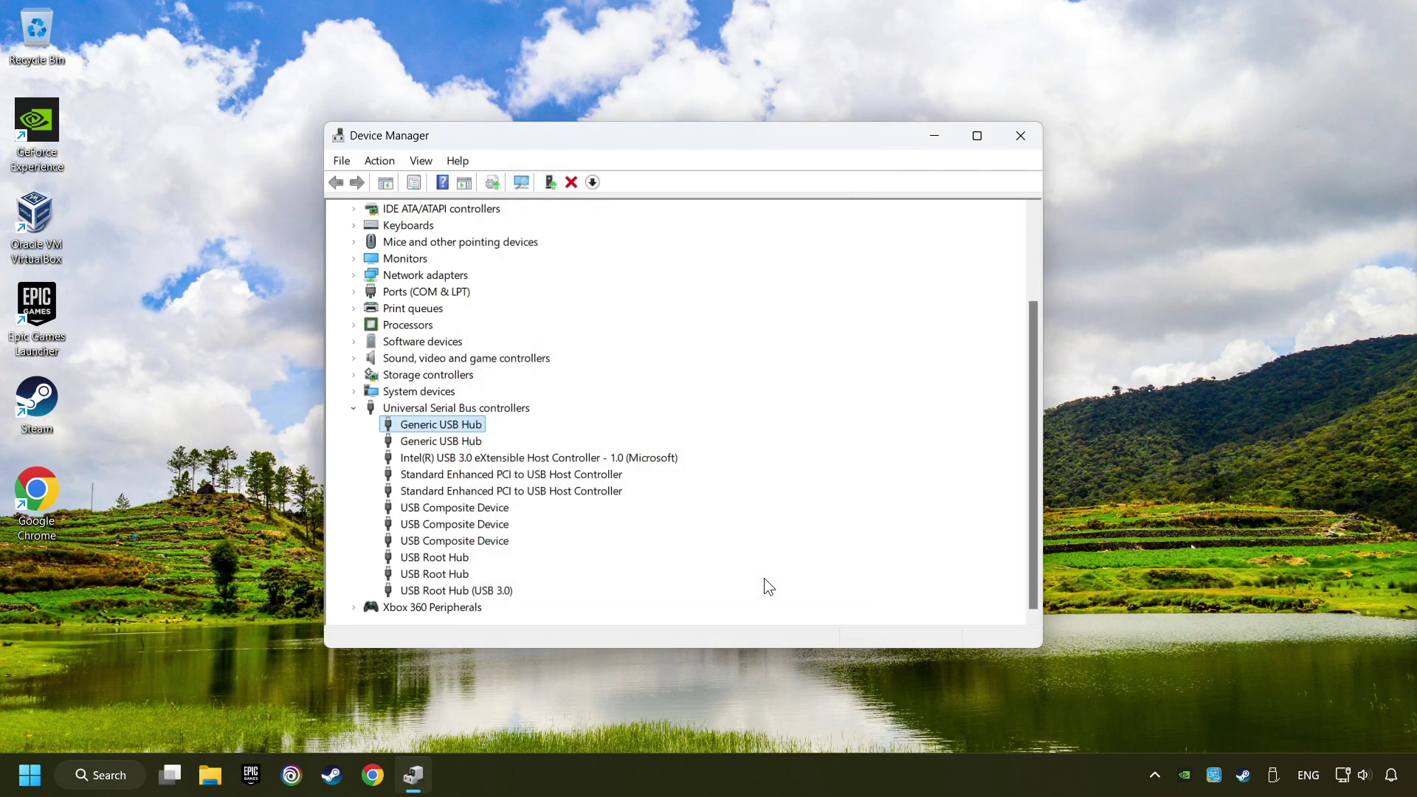
- Close Device Manager and open Set up USB game controllers via a 'controllers' search
{"action": "left_click", "coordinate": [1021, 136]}
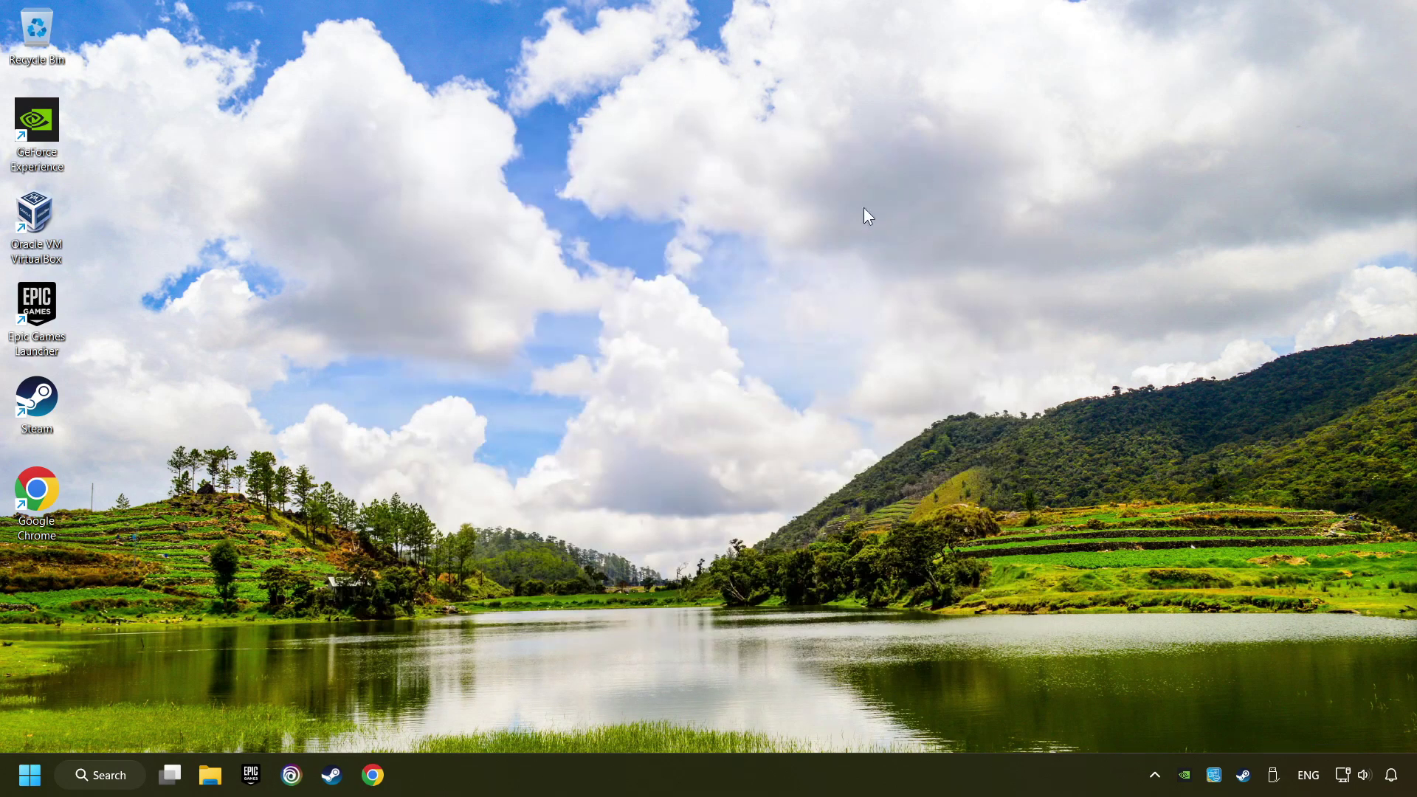
{"action": "left_click", "coordinate": [107, 773]}
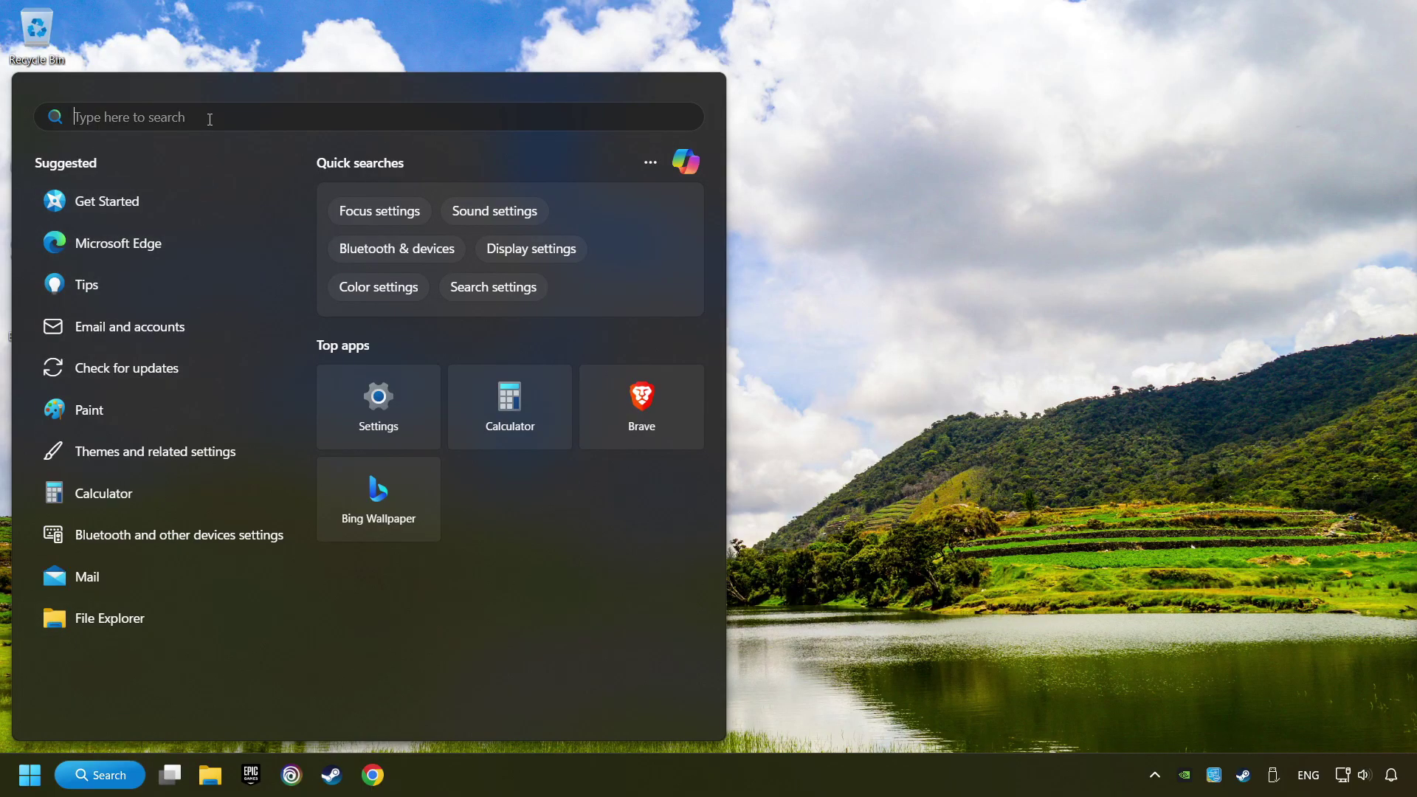
{"action": "type", "text": "controlle"}
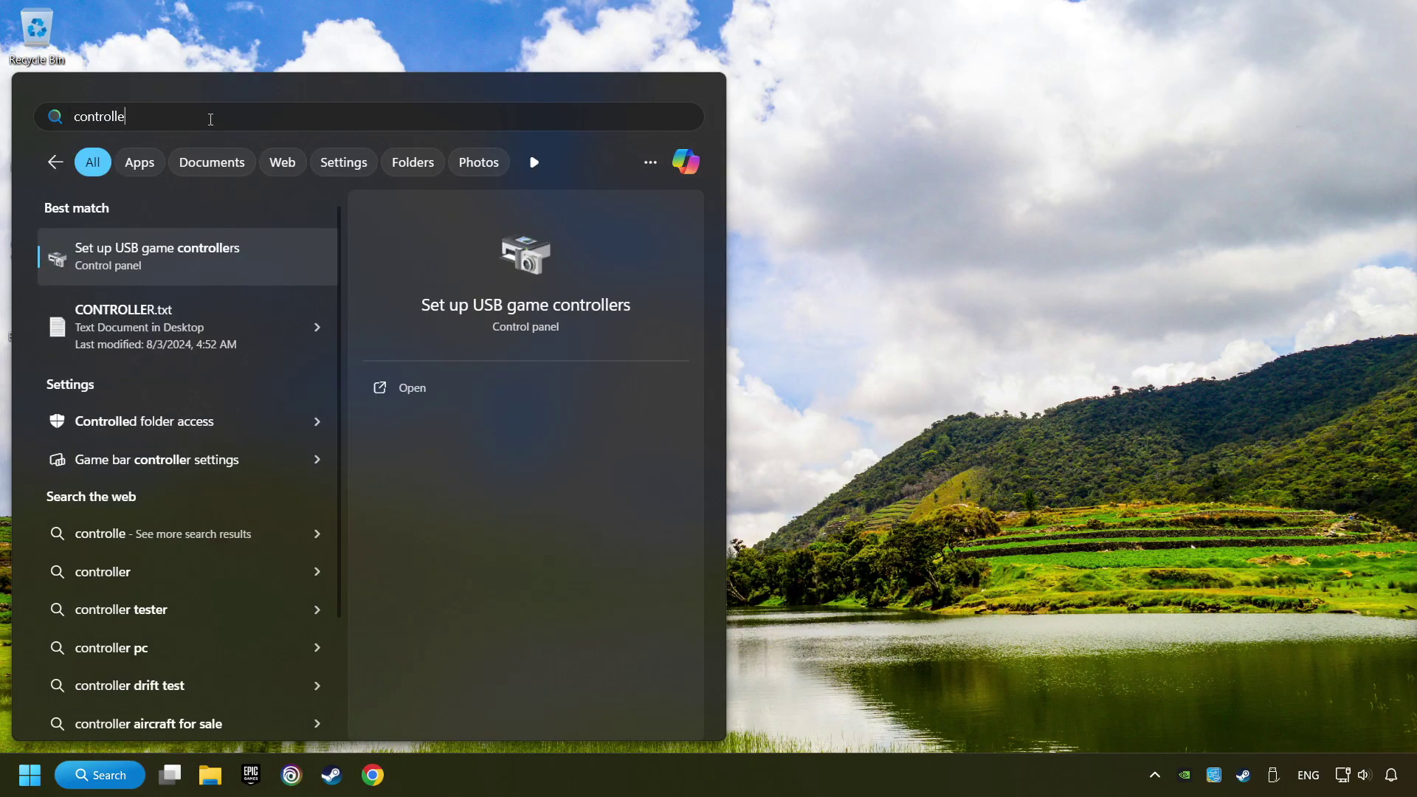
{"action": "type", "text": "rs"}
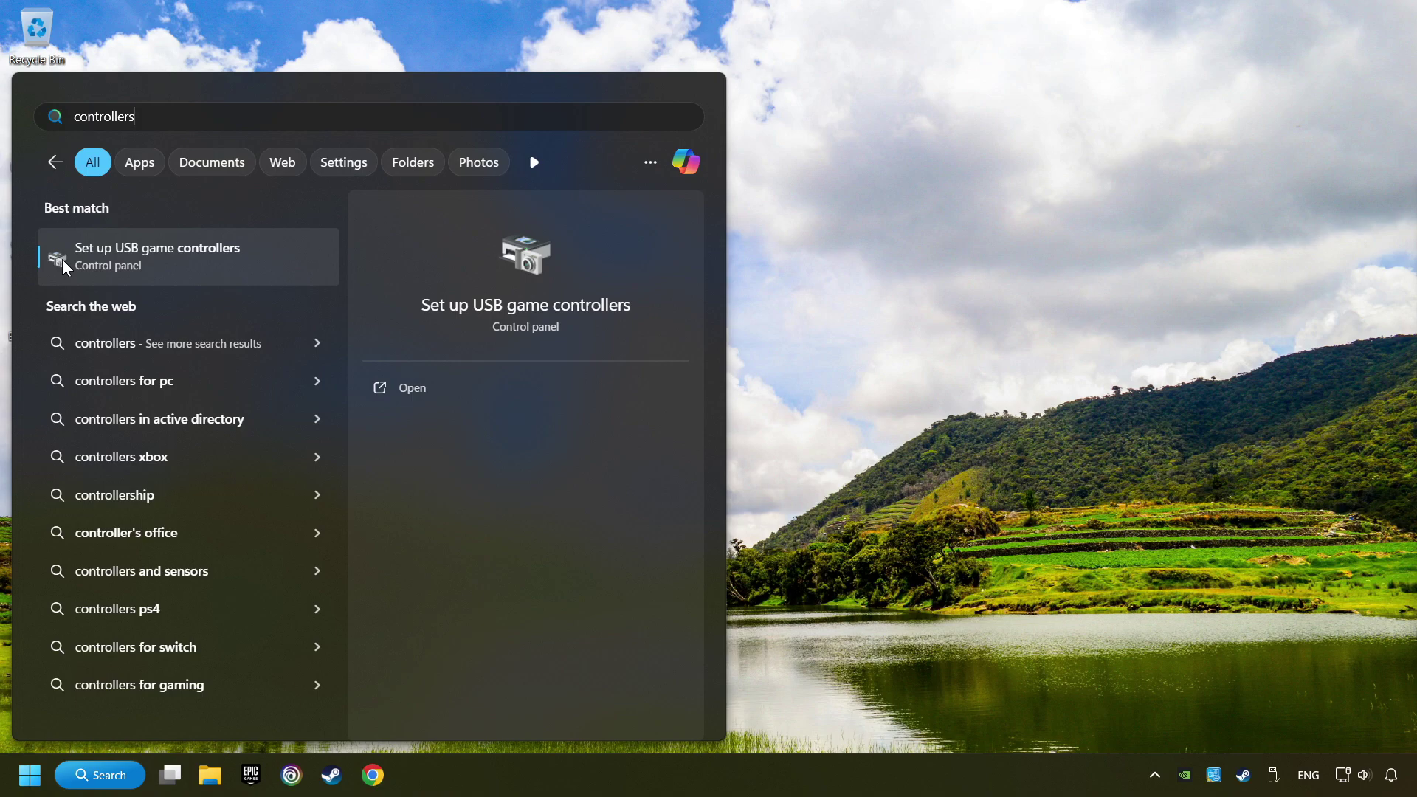
{"action": "left_click", "coordinate": [295, 257]}
- Reset the XBOX 360 controller's calibration to default in Settings and launch Calibrate
{"action": "left_click_drag", "start_coordinate": [294, 174], "coordinate": [647, 245]}
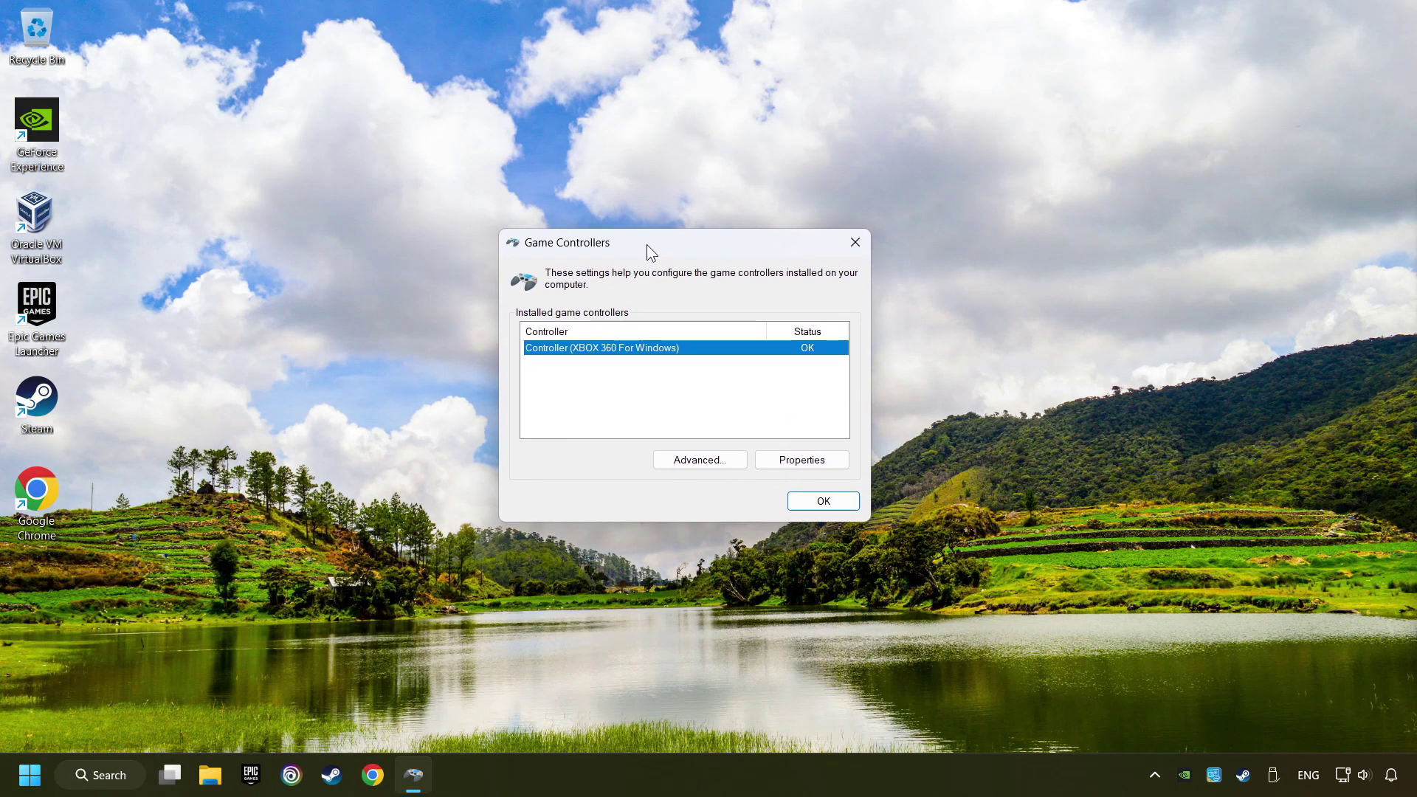
{"action": "left_click", "coordinate": [822, 465]}
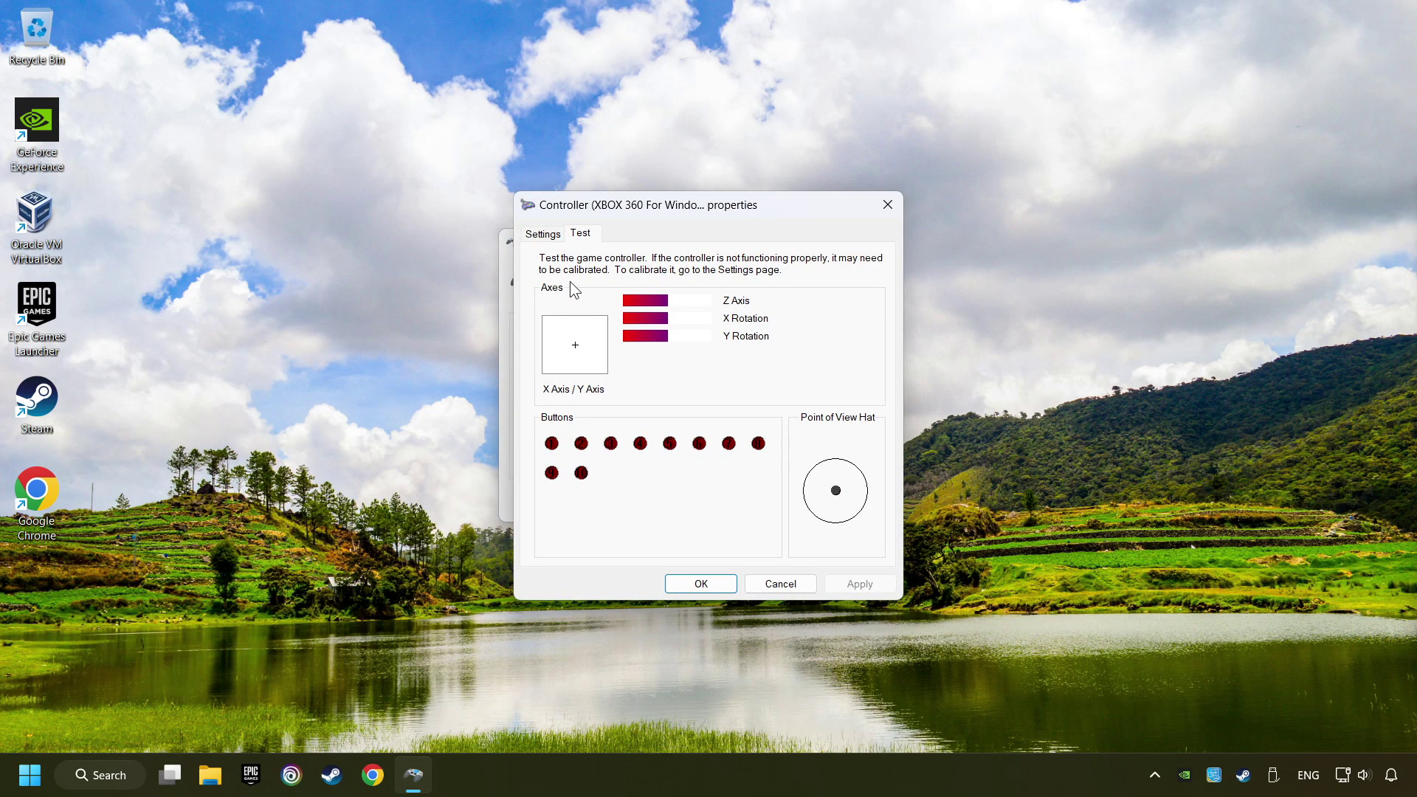
{"action": "left_click", "coordinate": [547, 238]}
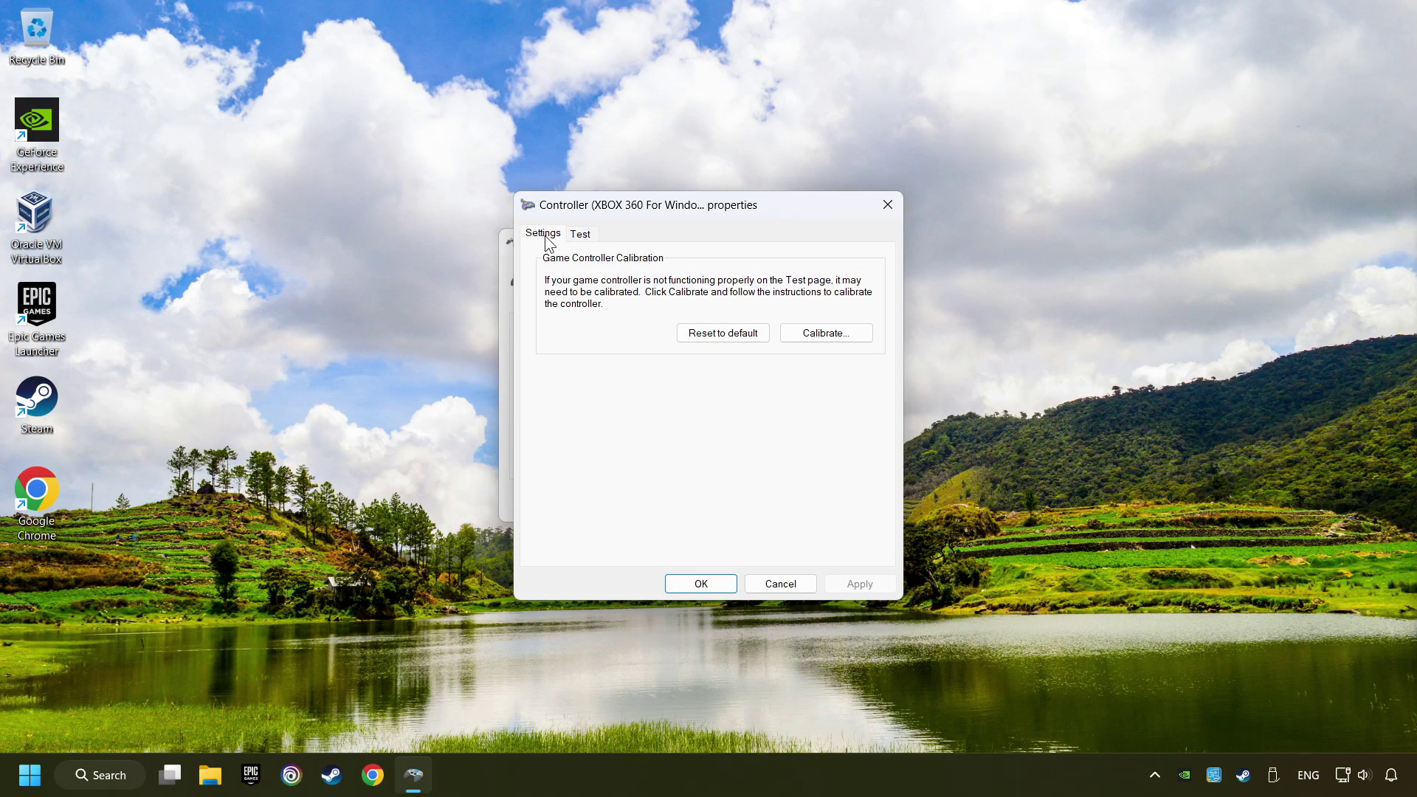
{"action": "left_click", "coordinate": [715, 337]}
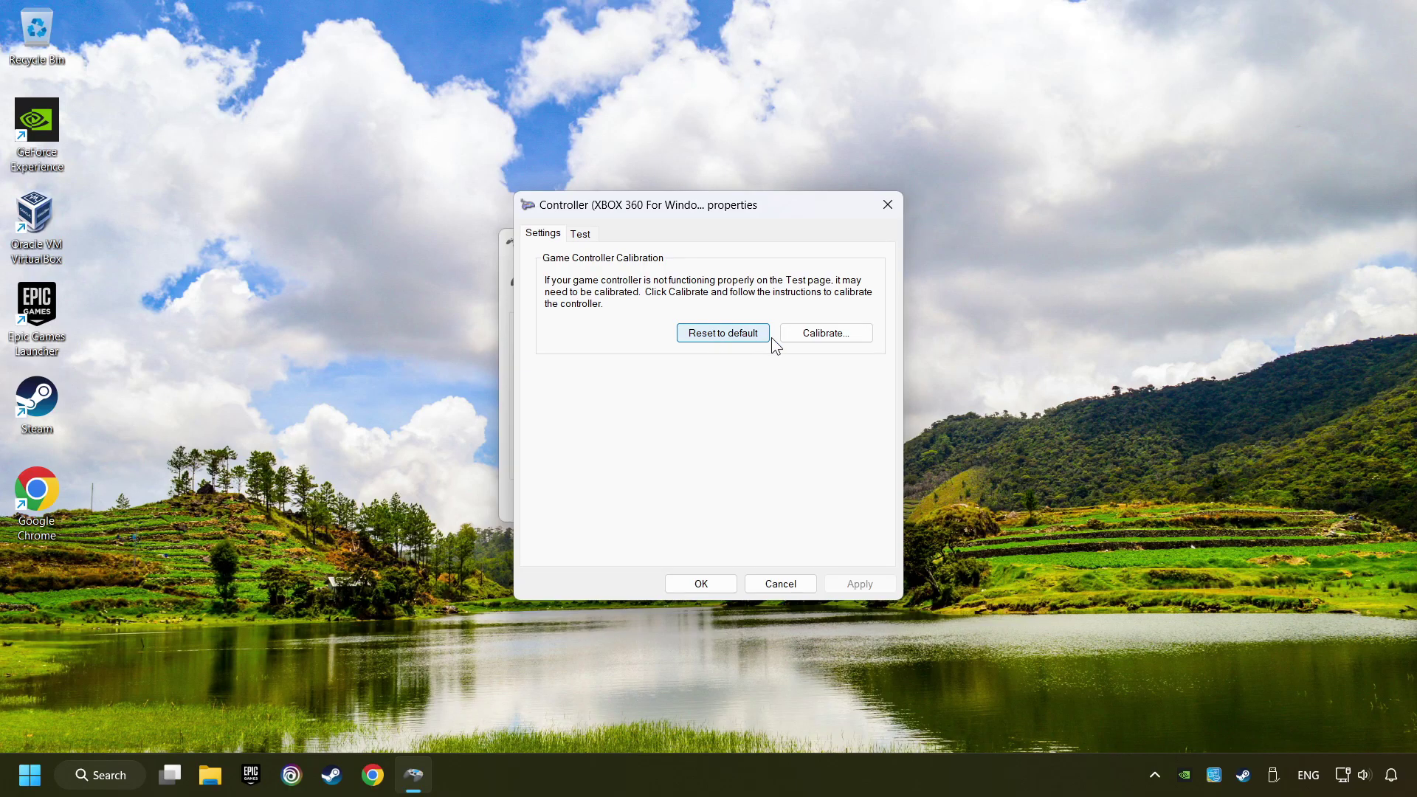
{"action": "left_click", "coordinate": [826, 333]}
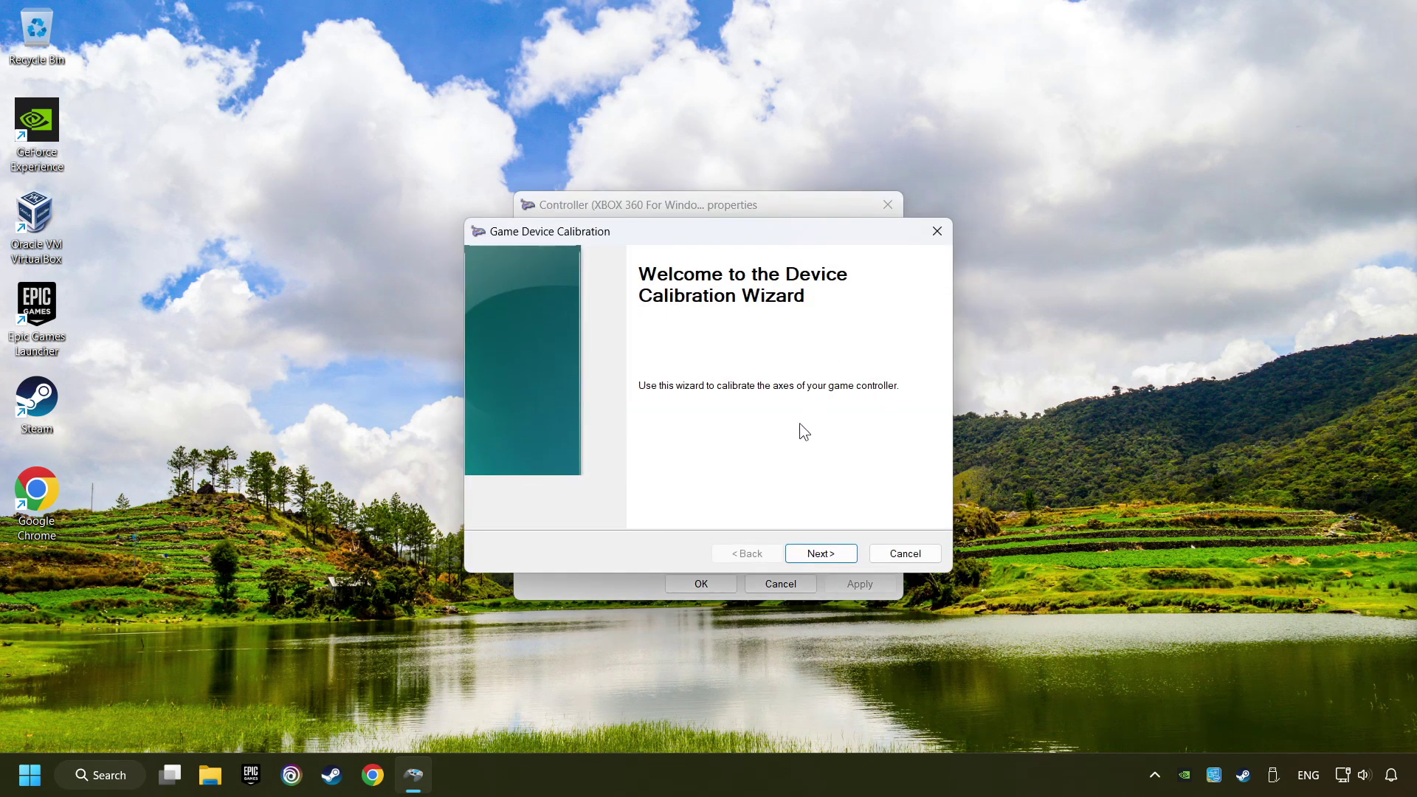
- Step through every axis page of the calibration wizard and finish it
{"action": "left_click", "coordinate": [827, 555]}
{"action": "left_click", "coordinate": [821, 554]}
{"action": "left_click", "coordinate": [821, 554]}
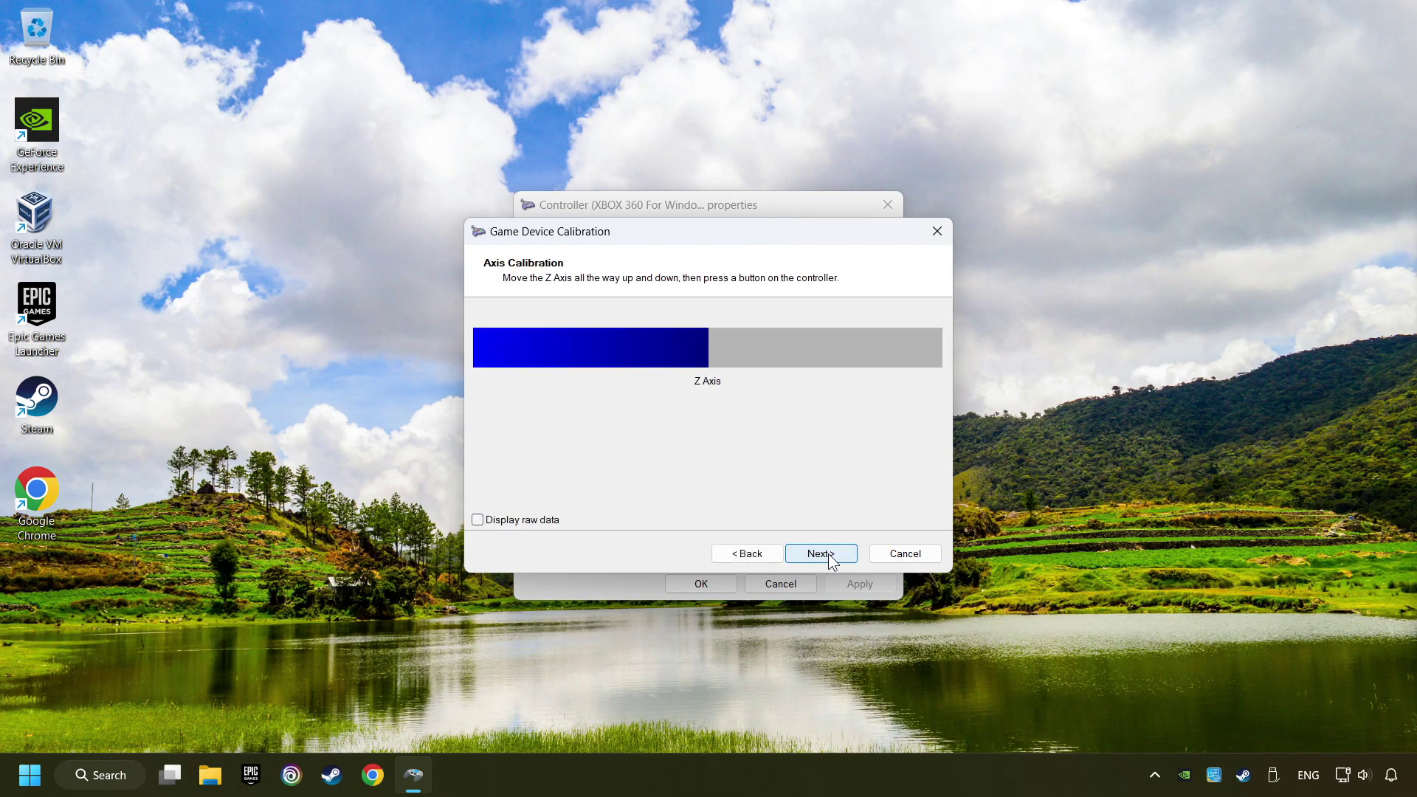
{"action": "left_click", "coordinate": [829, 555]}
{"action": "left_click", "coordinate": [829, 555]}
{"action": "left_click", "coordinate": [829, 555]}
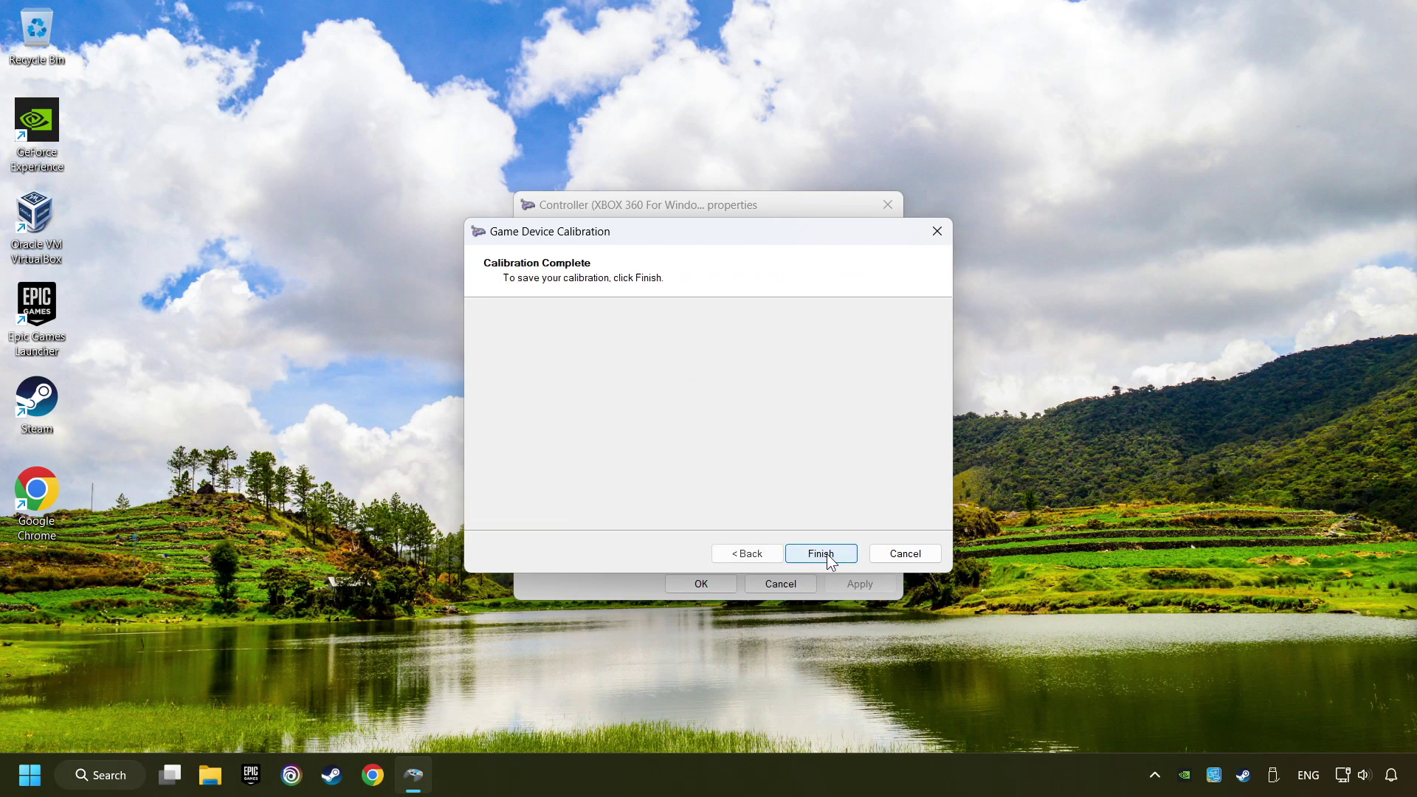
{"action": "left_click", "coordinate": [820, 552]}
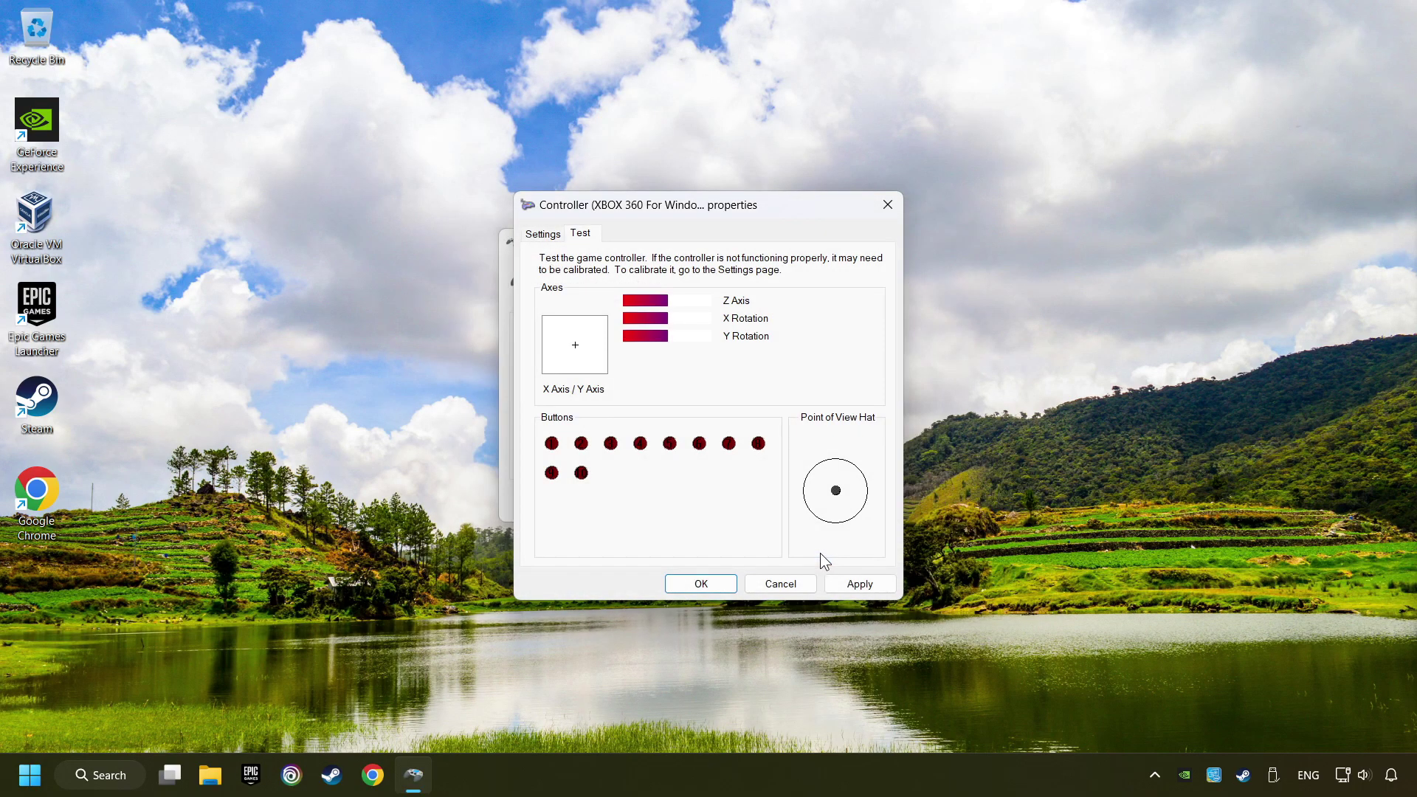
- Apply the calibration and close the controller properties and Game Controllers windows
{"action": "left_click", "coordinate": [856, 582]}
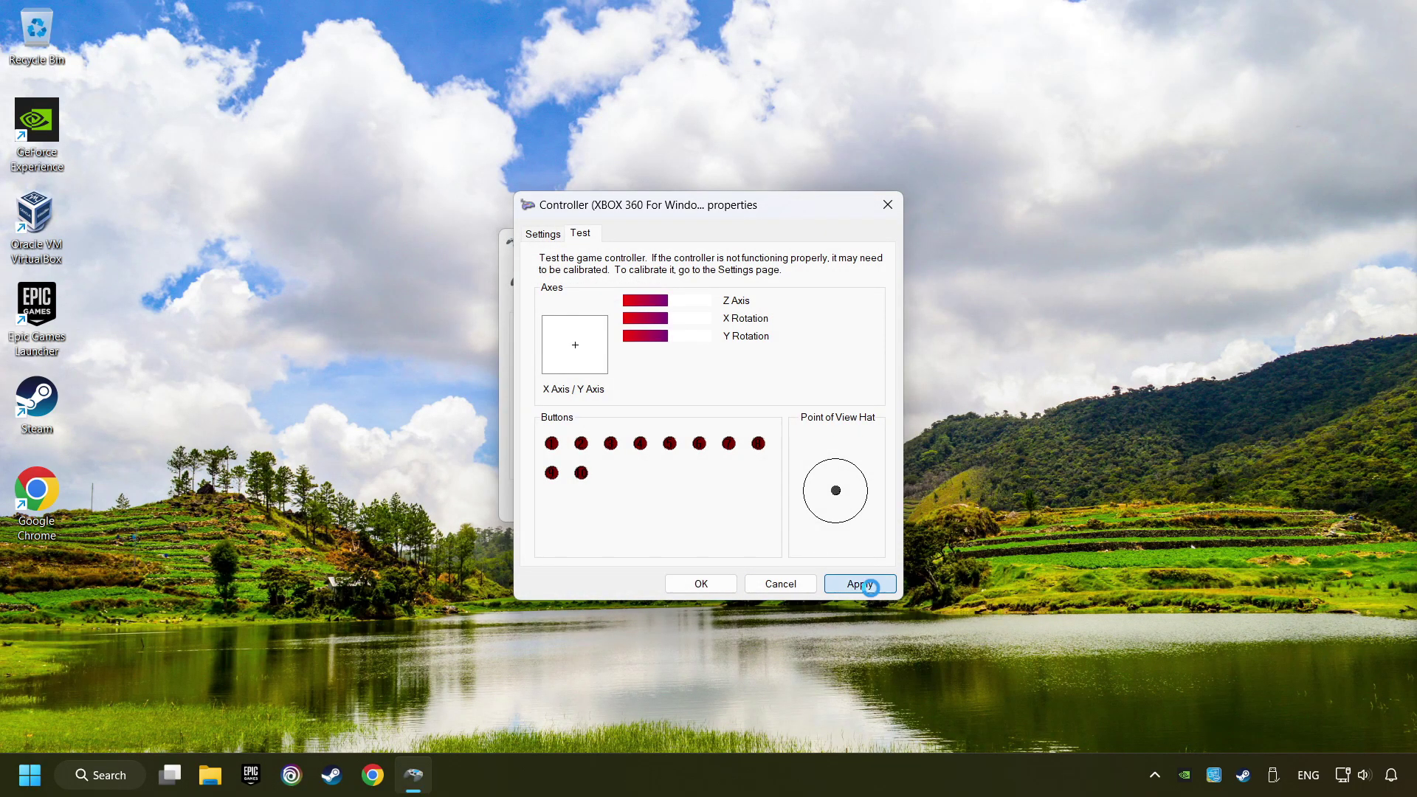
{"action": "left_click", "coordinate": [697, 586]}
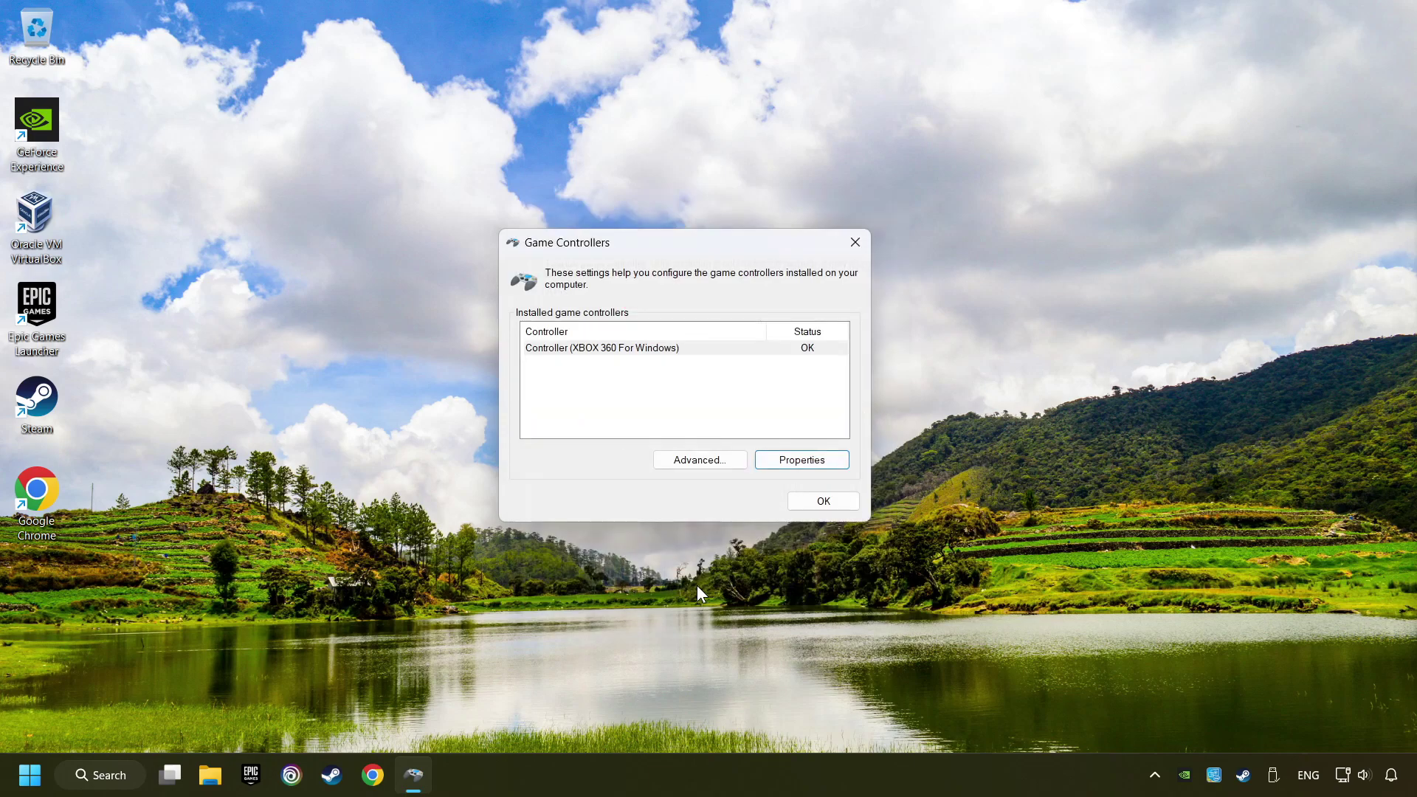
{"action": "left_click", "coordinate": [819, 499]}
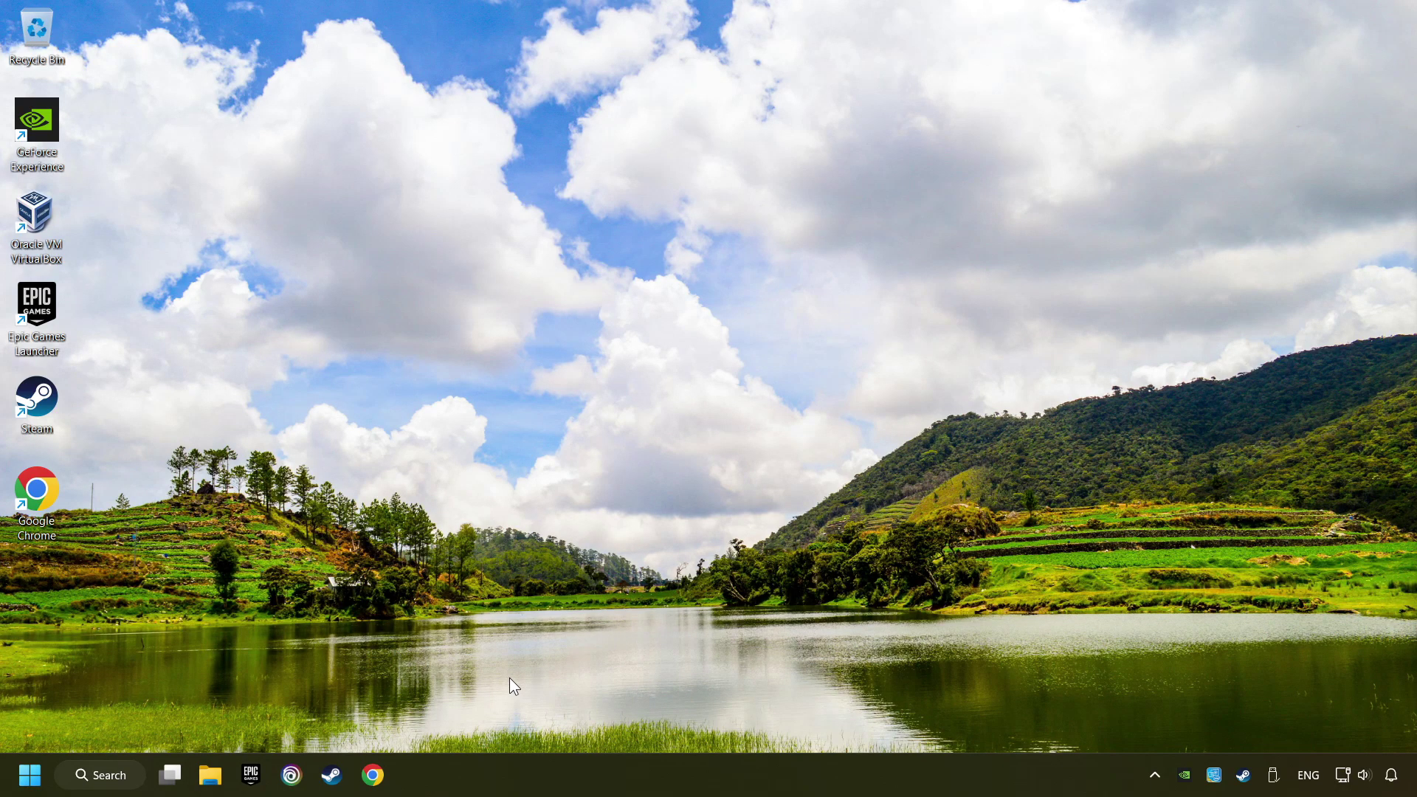
- Launch Steam from the taskbar
{"action": "left_click", "coordinate": [333, 772]}
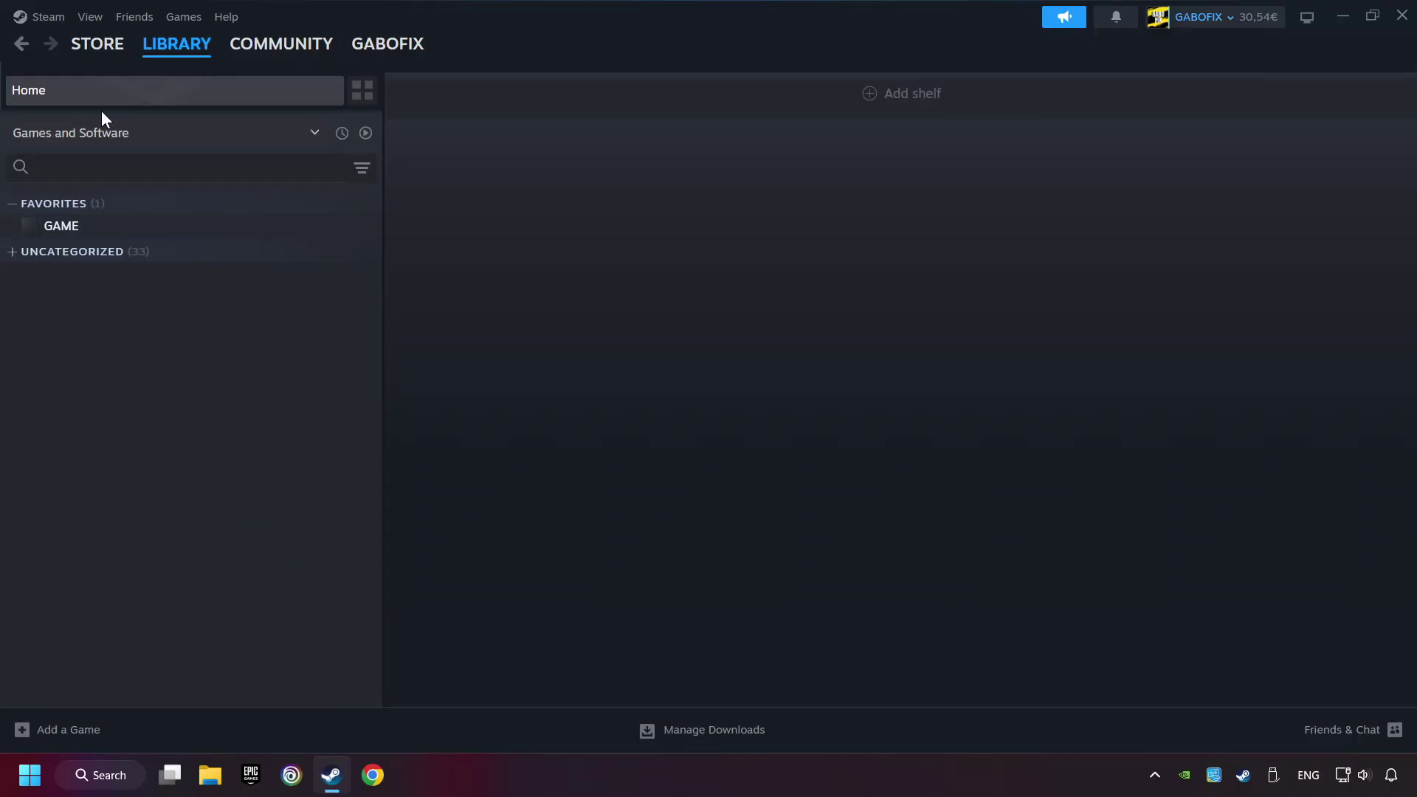
- Go to the Controller page of Steam Settings
{"action": "left_click", "coordinate": [55, 22]}
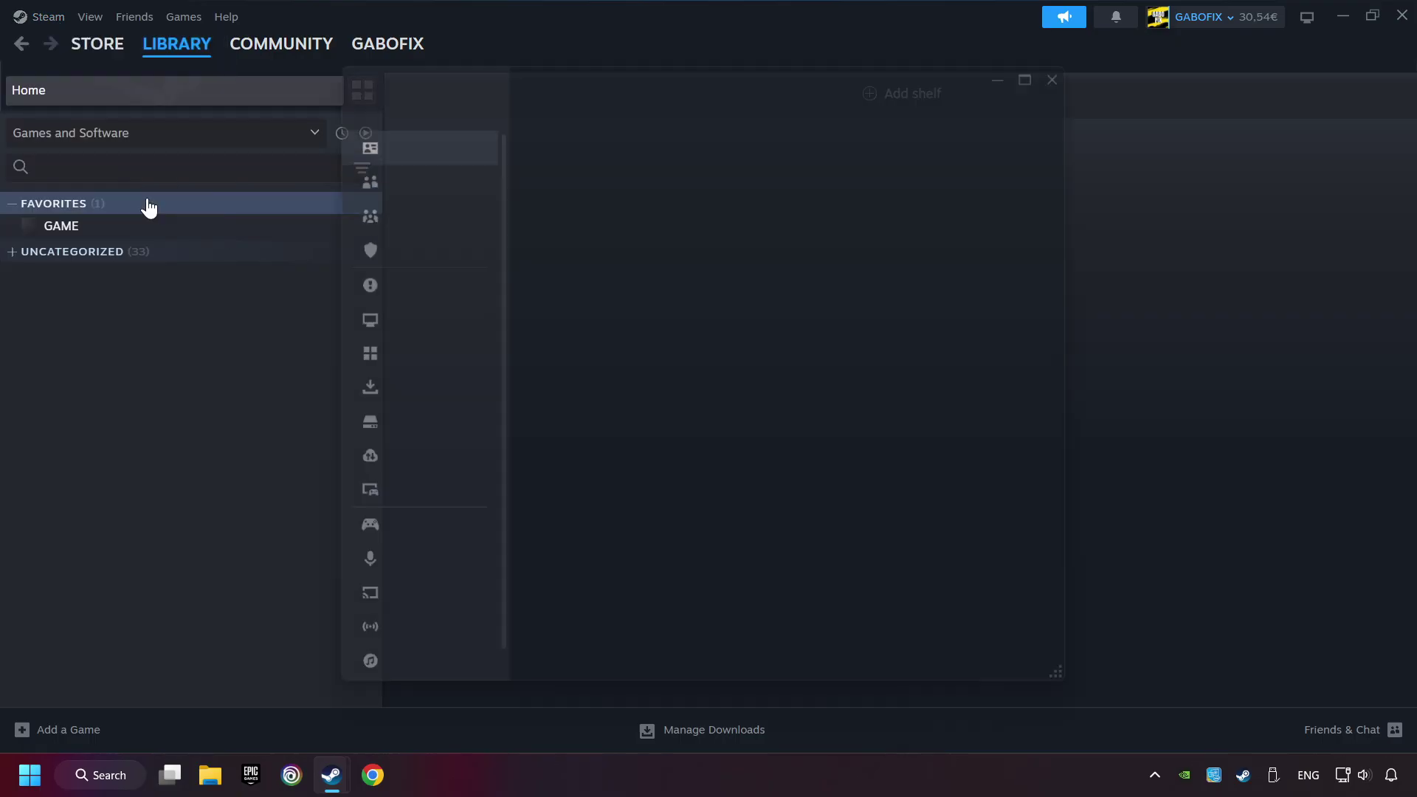
{"action": "scroll", "coordinate": [398, 443], "scroll_direction": "down", "scroll_amount": 1}
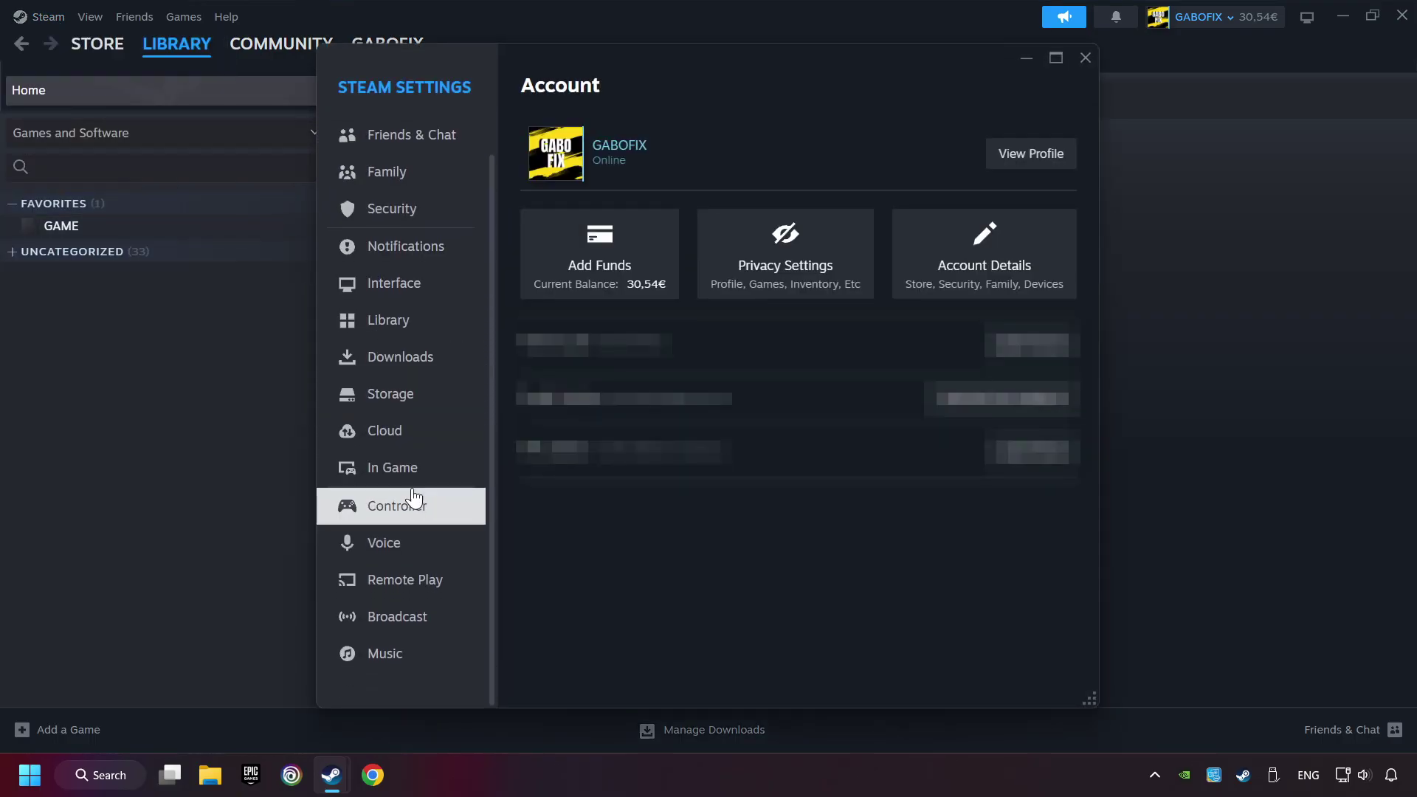
{"action": "left_click", "coordinate": [467, 514]}
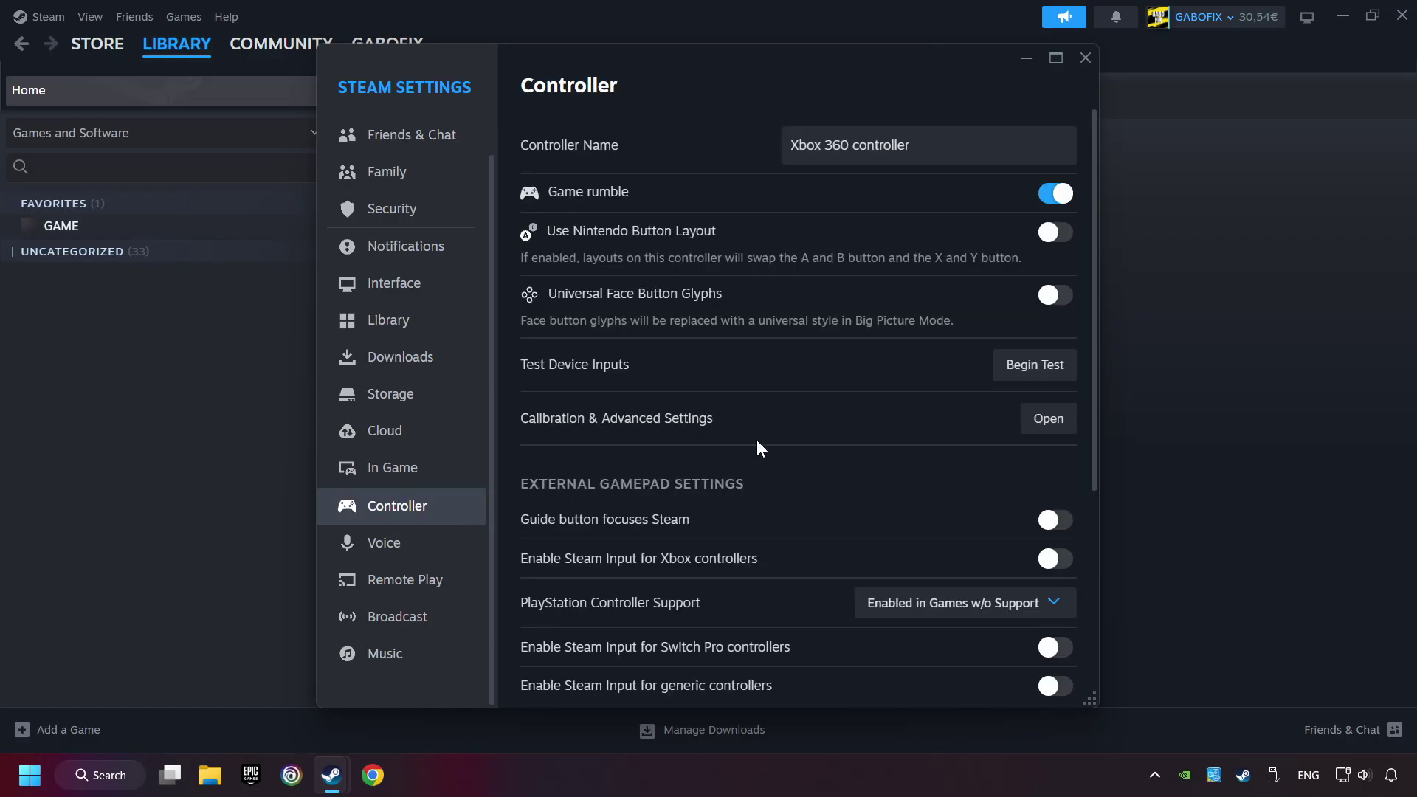
{"action": "scroll", "coordinate": [760, 440], "scroll_direction": "down", "scroll_amount": 3}
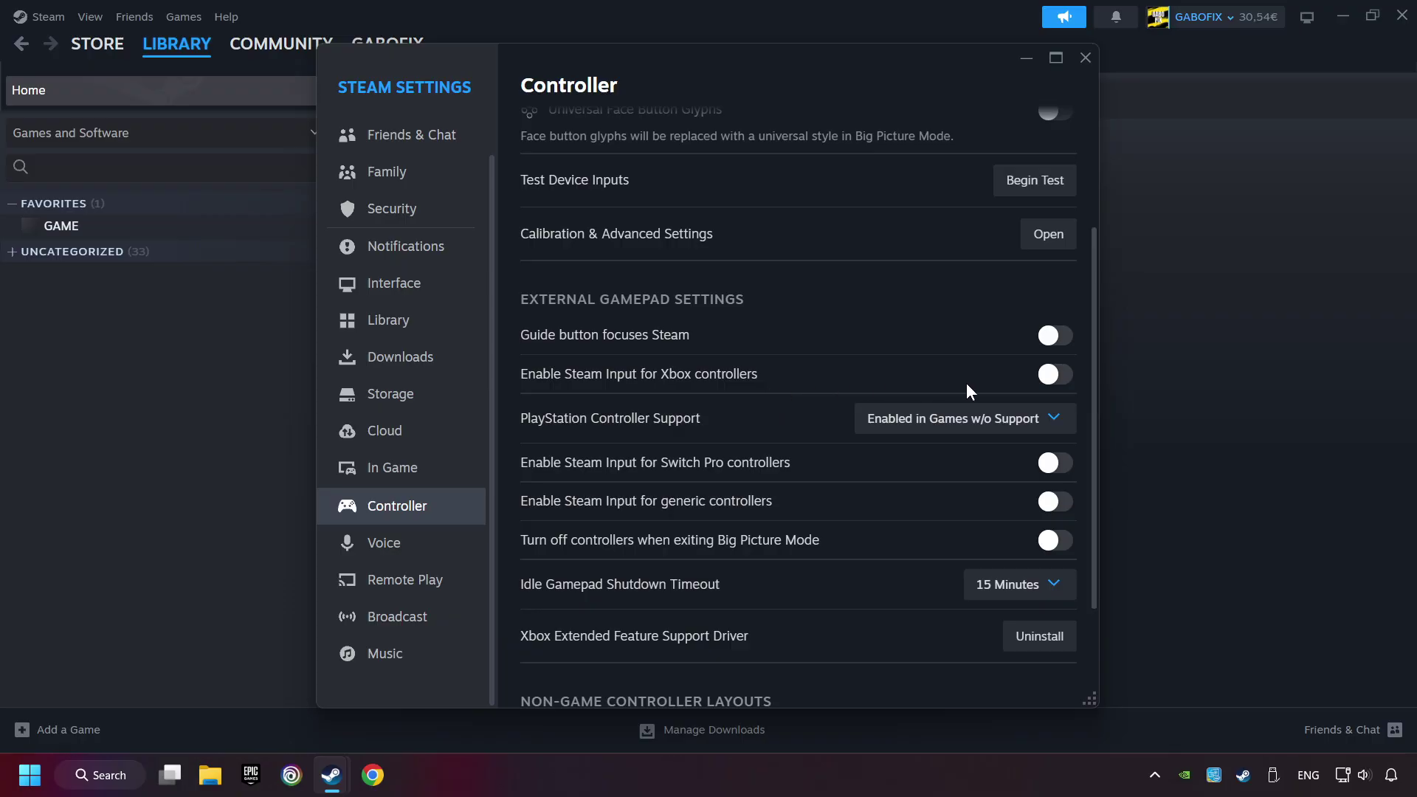
- Enable Steam Input for Xbox, Switch Pro and generic controllers, keeping PlayStation support in unsupported games
{"action": "left_click", "coordinate": [1055, 376]}
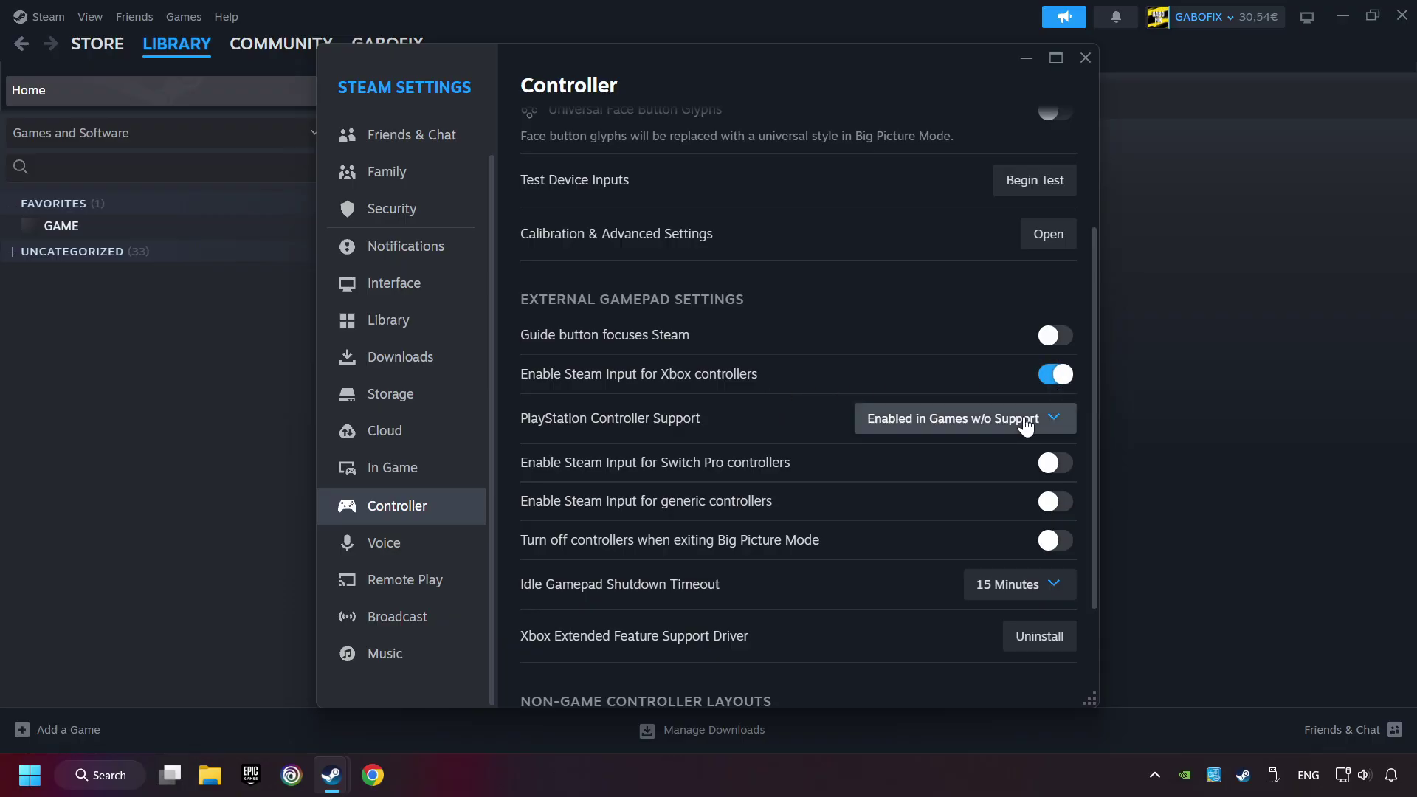
{"action": "left_click", "coordinate": [960, 418]}
{"action": "left_click", "coordinate": [991, 498]}
{"action": "left_click", "coordinate": [1057, 469]}
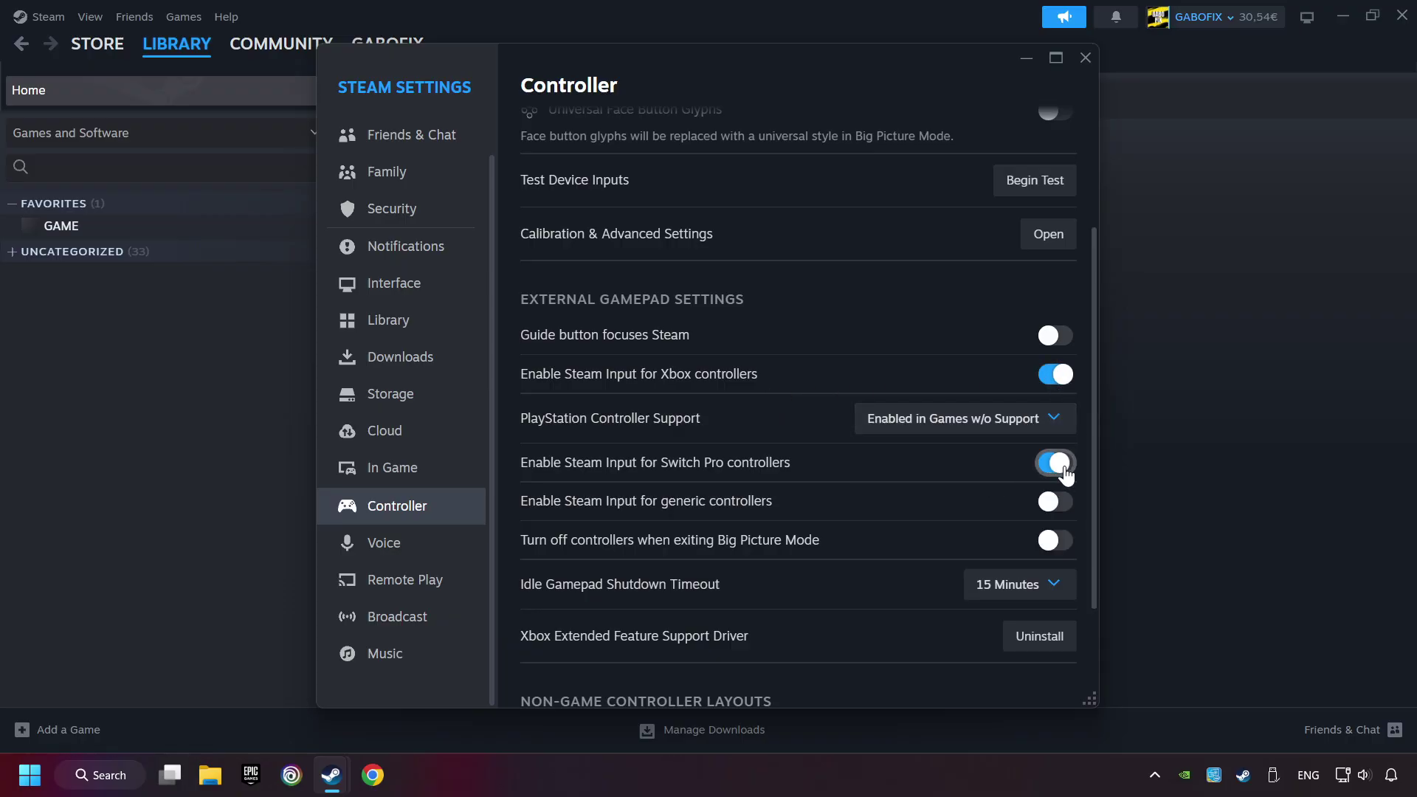
{"action": "left_click", "coordinate": [1062, 500]}
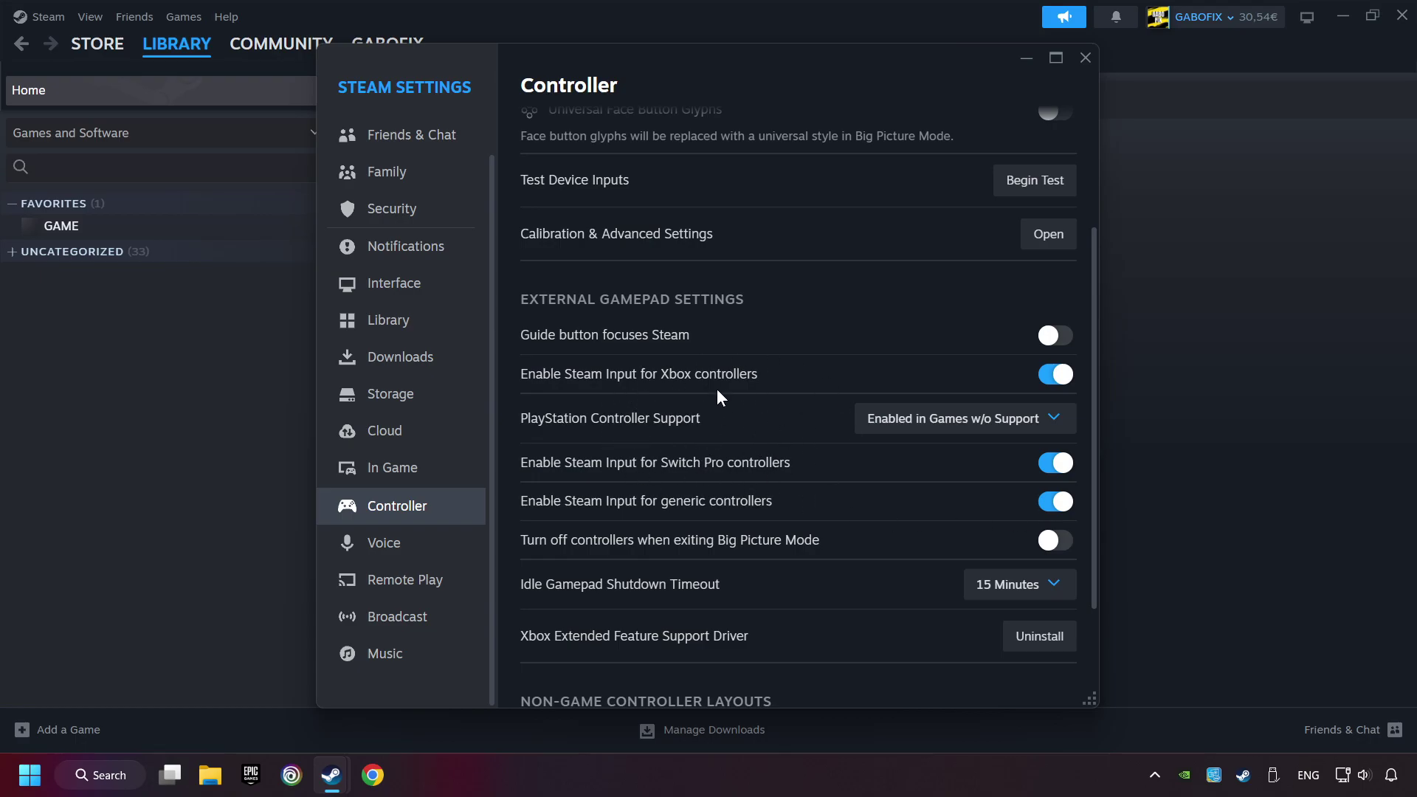
- Close Steam Settings, then open and cancel the Add a Non-Steam Game dialog without adding anything
{"action": "left_click", "coordinate": [1086, 59]}
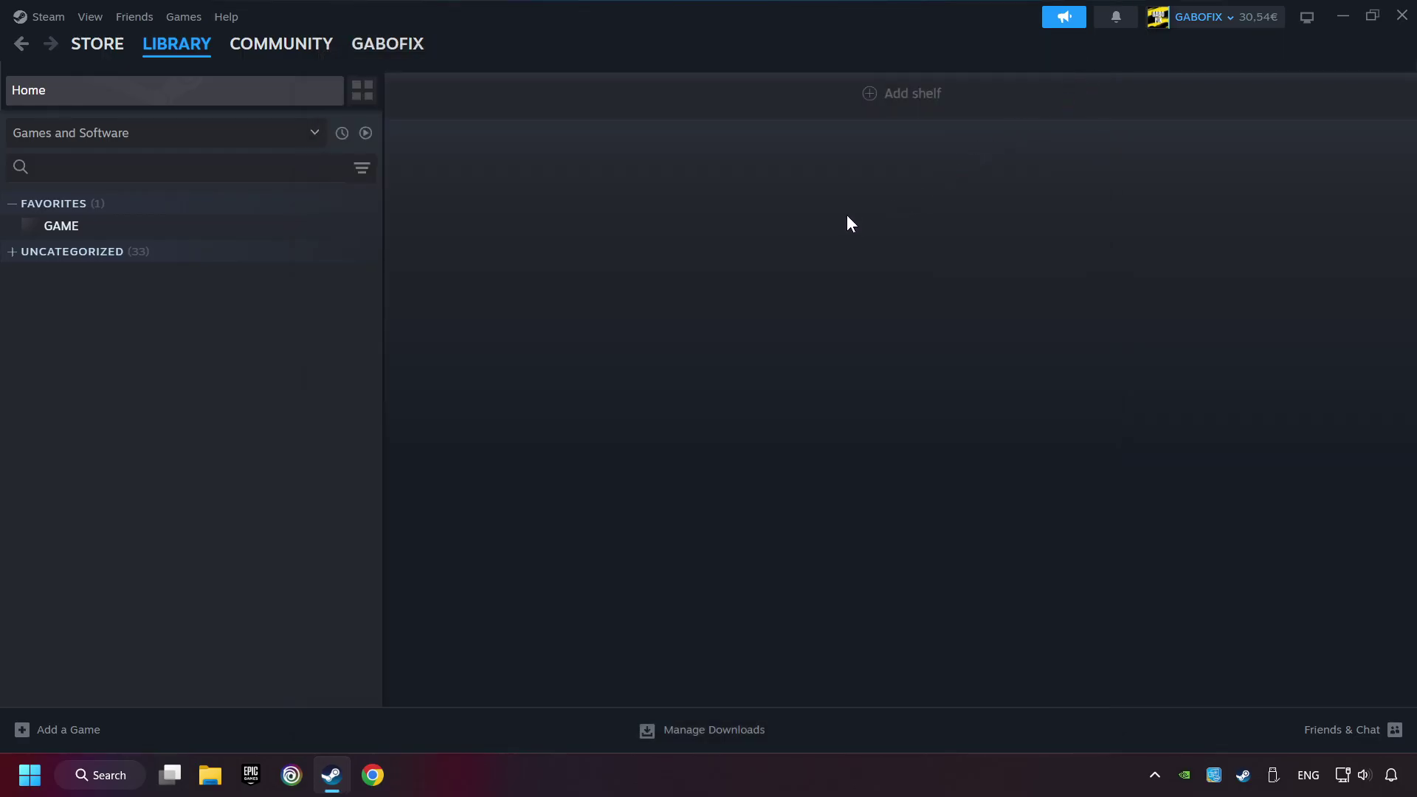
{"action": "left_click", "coordinate": [68, 735]}
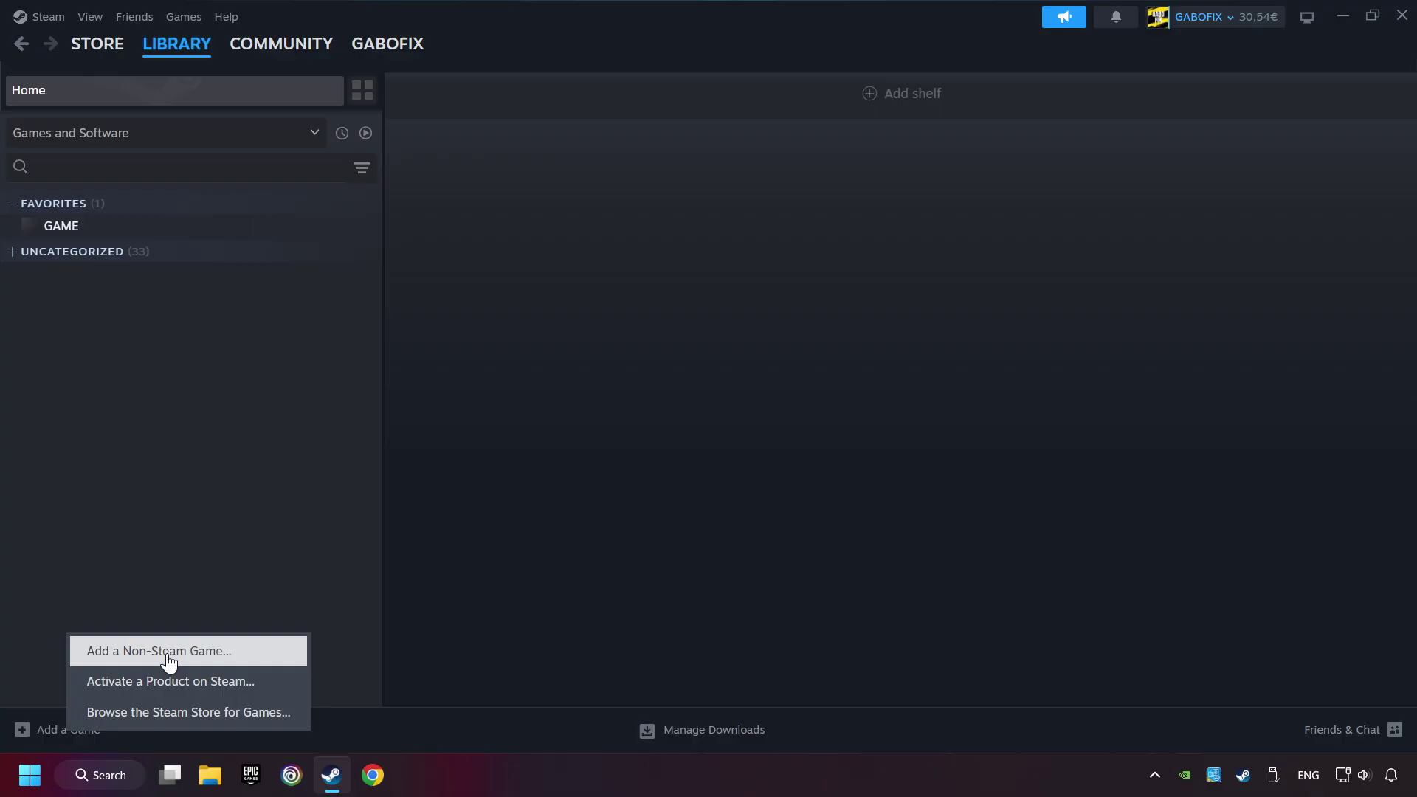
{"action": "left_click", "coordinate": [248, 650]}
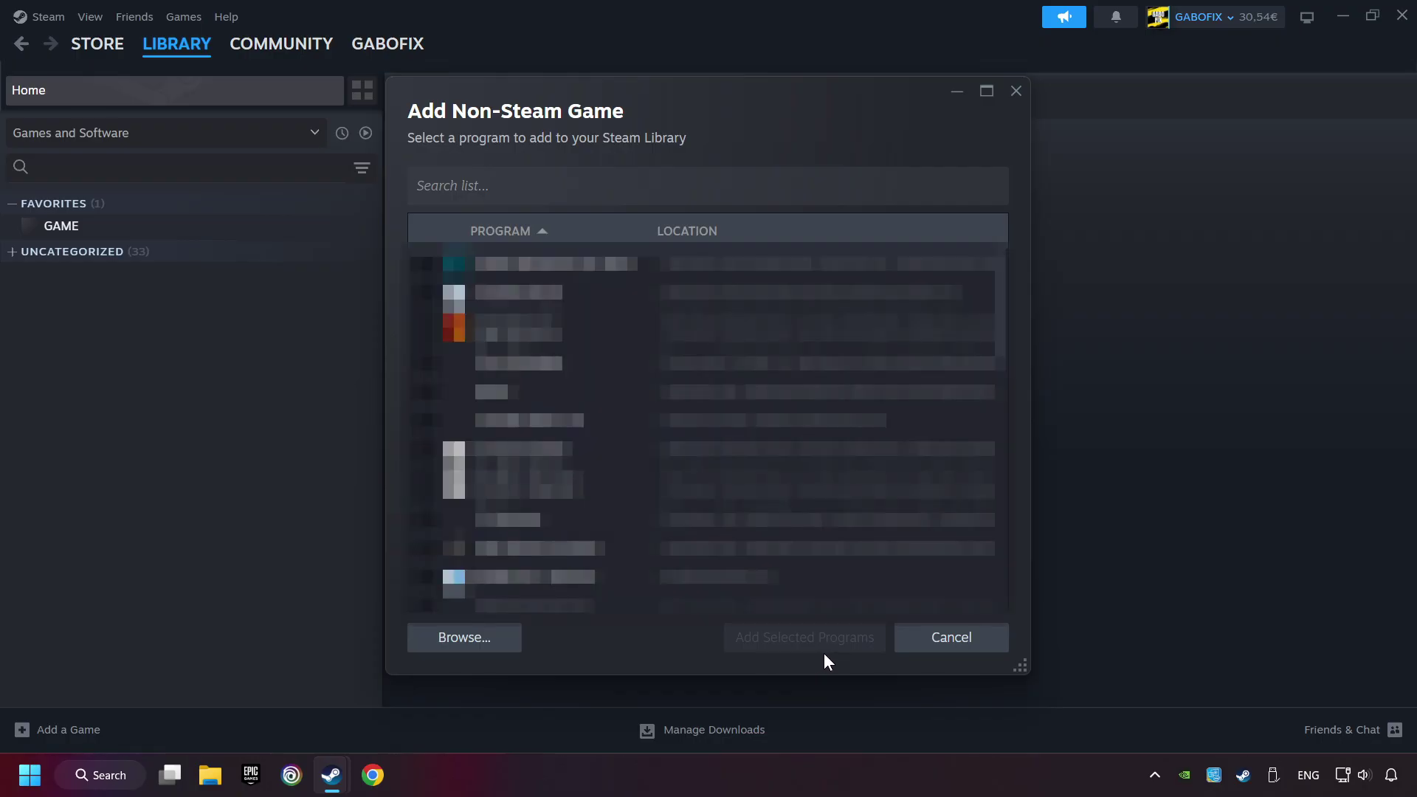
{"action": "left_click", "coordinate": [913, 645]}
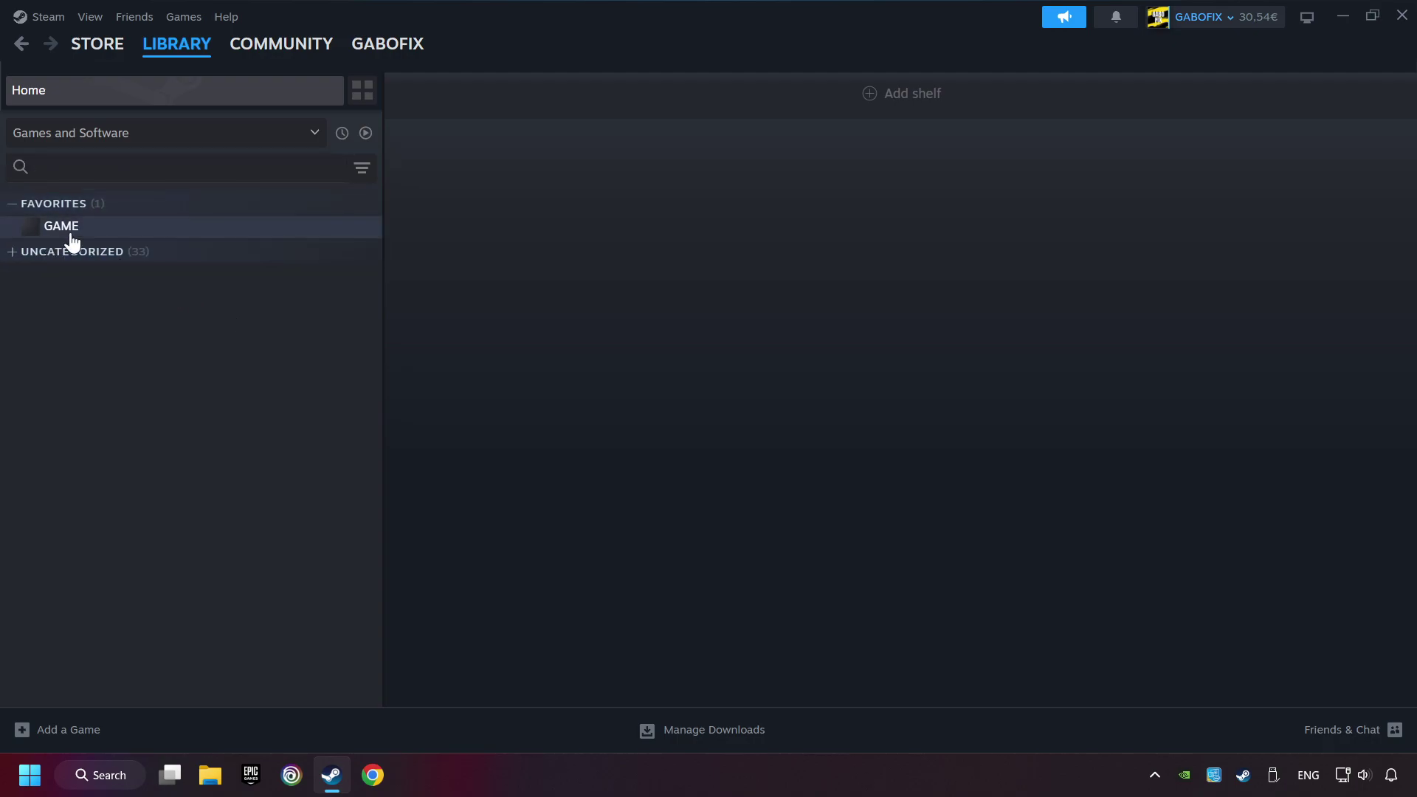
- Open GAME's library page from the Favorites list in the sidebar
{"action": "left_click", "coordinate": [162, 238]}
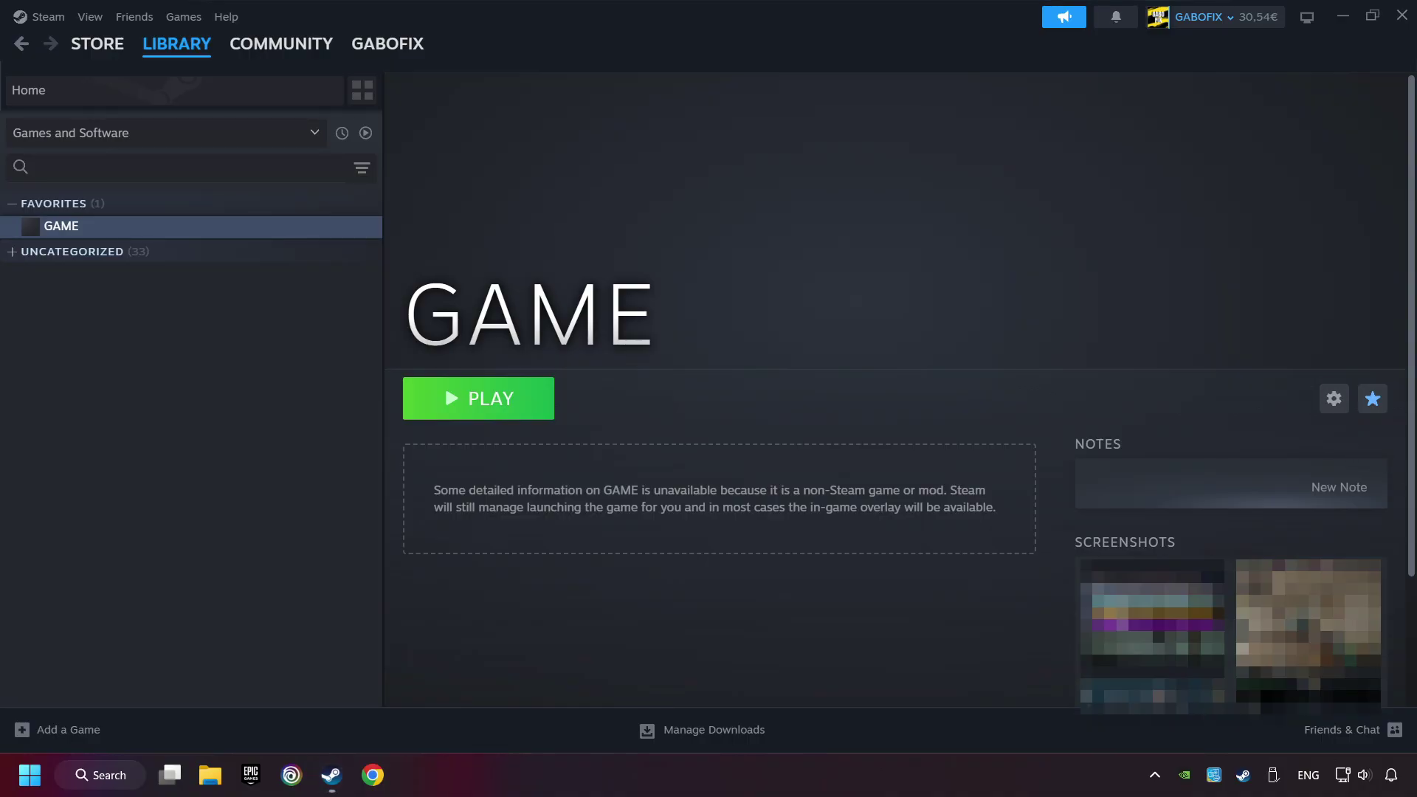
{"action": "left_click", "coordinate": [1306, 426]}
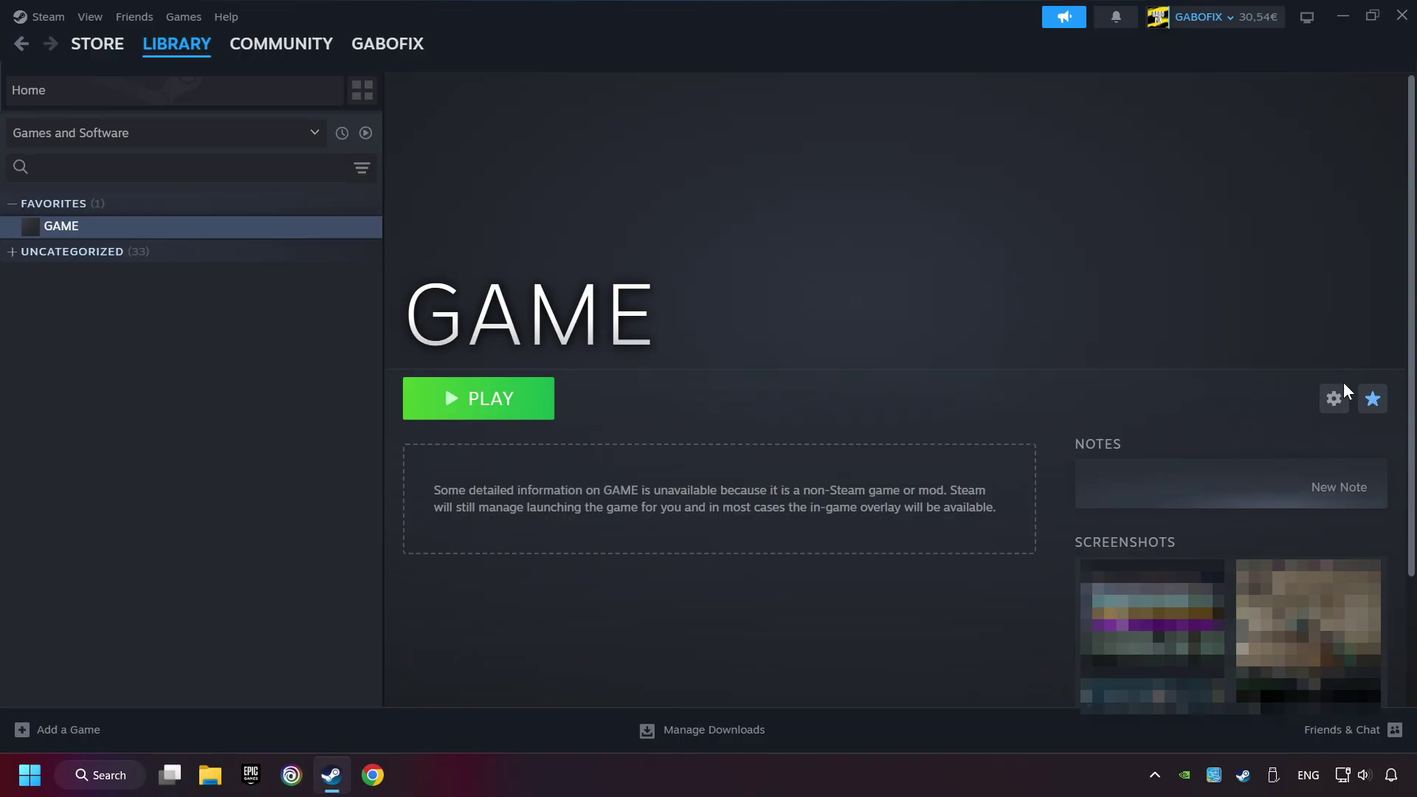
{"action": "left_click", "coordinate": [1338, 426]}
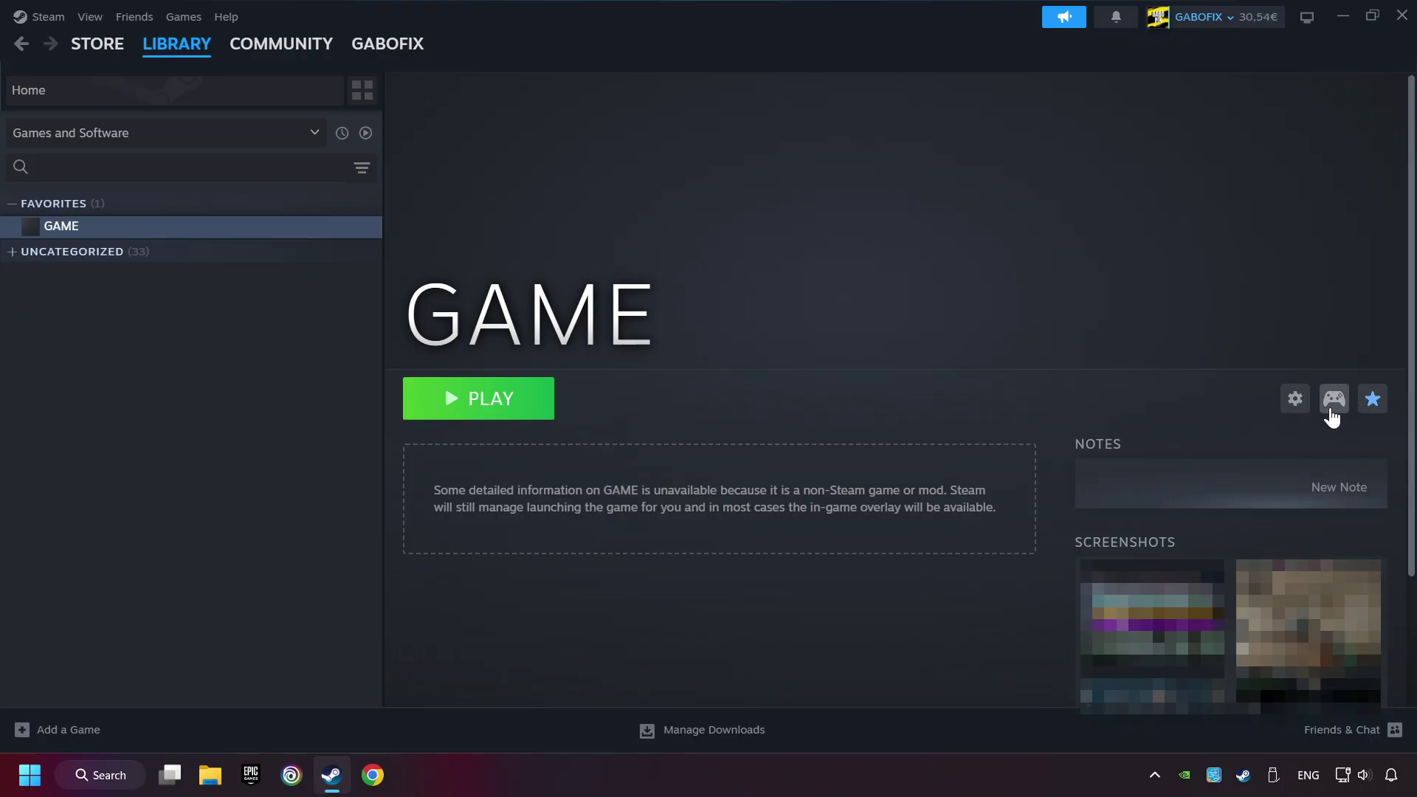
- In GAME's controller settings, preview the Gamepad template from the templates list
{"action": "left_click", "coordinate": [1333, 399]}
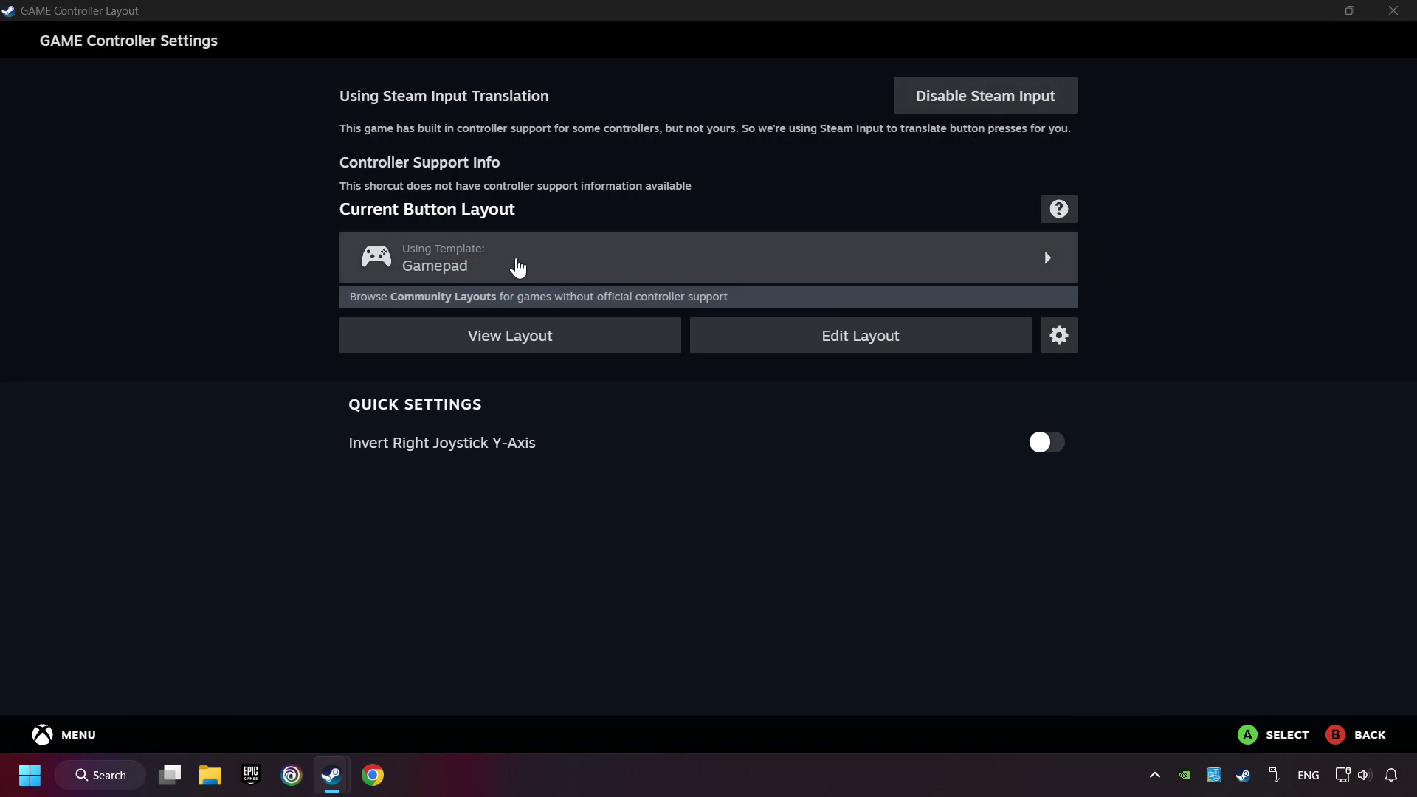
{"action": "left_click", "coordinate": [560, 270]}
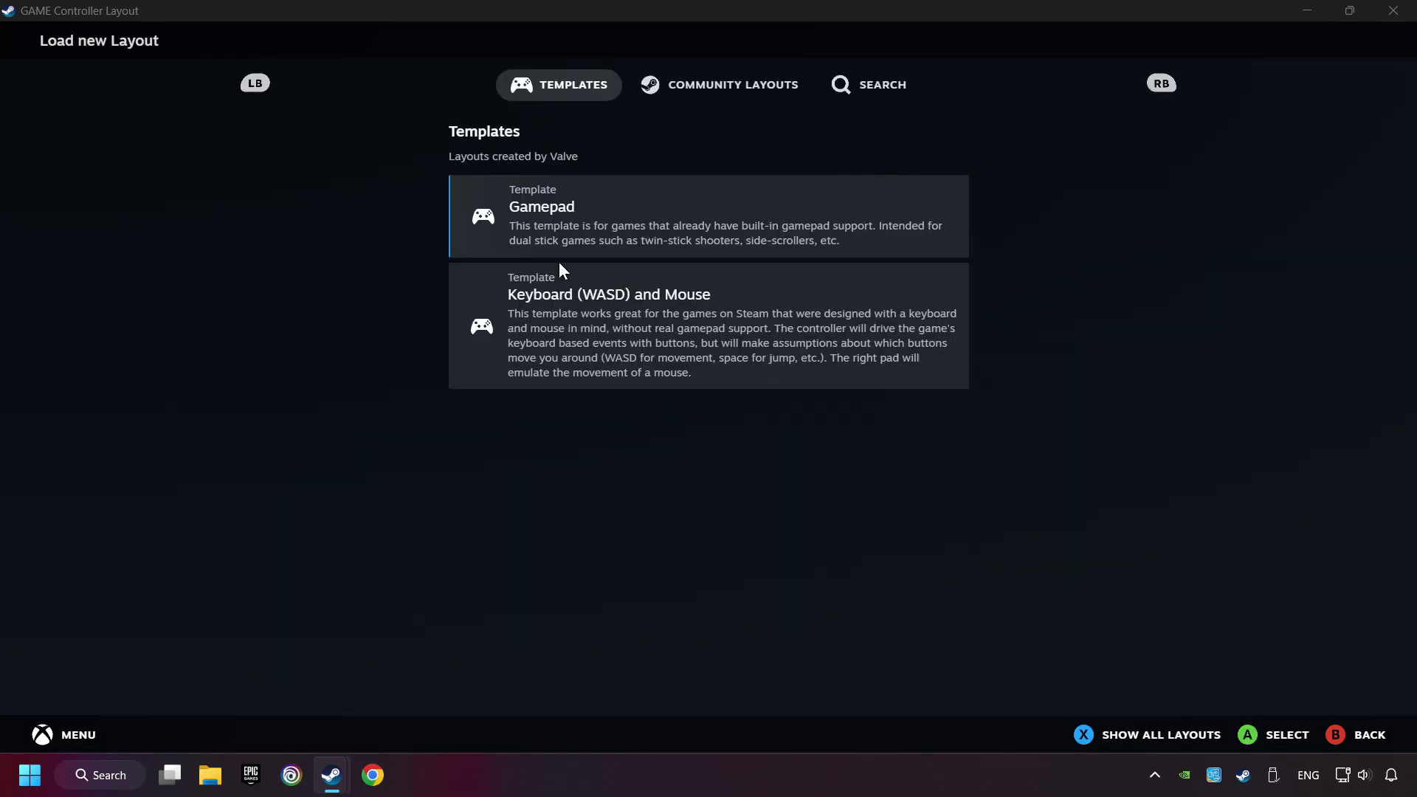
{"action": "left_click", "coordinate": [620, 209]}
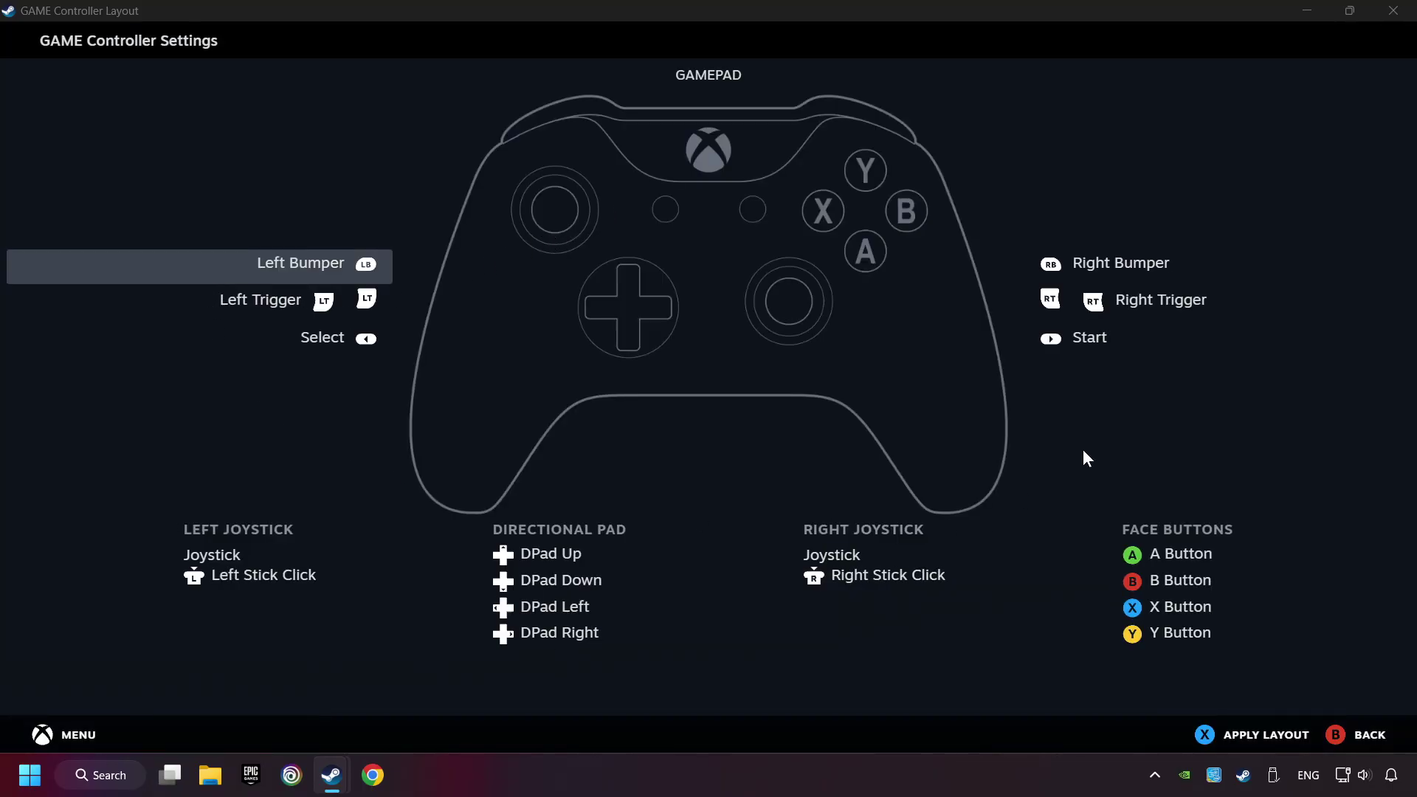
{"action": "left_click", "coordinate": [1102, 259]}
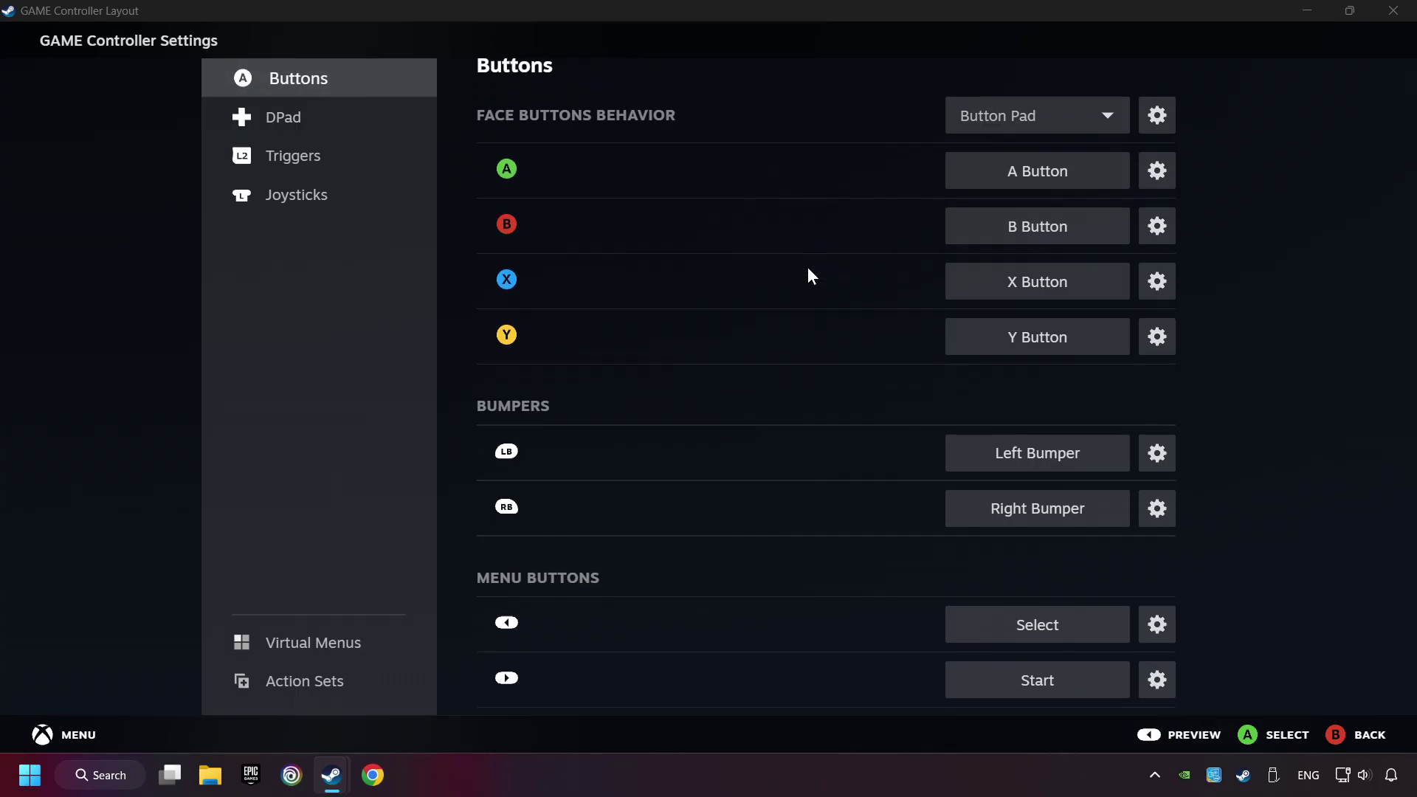
{"action": "left_click", "coordinate": [285, 132]}
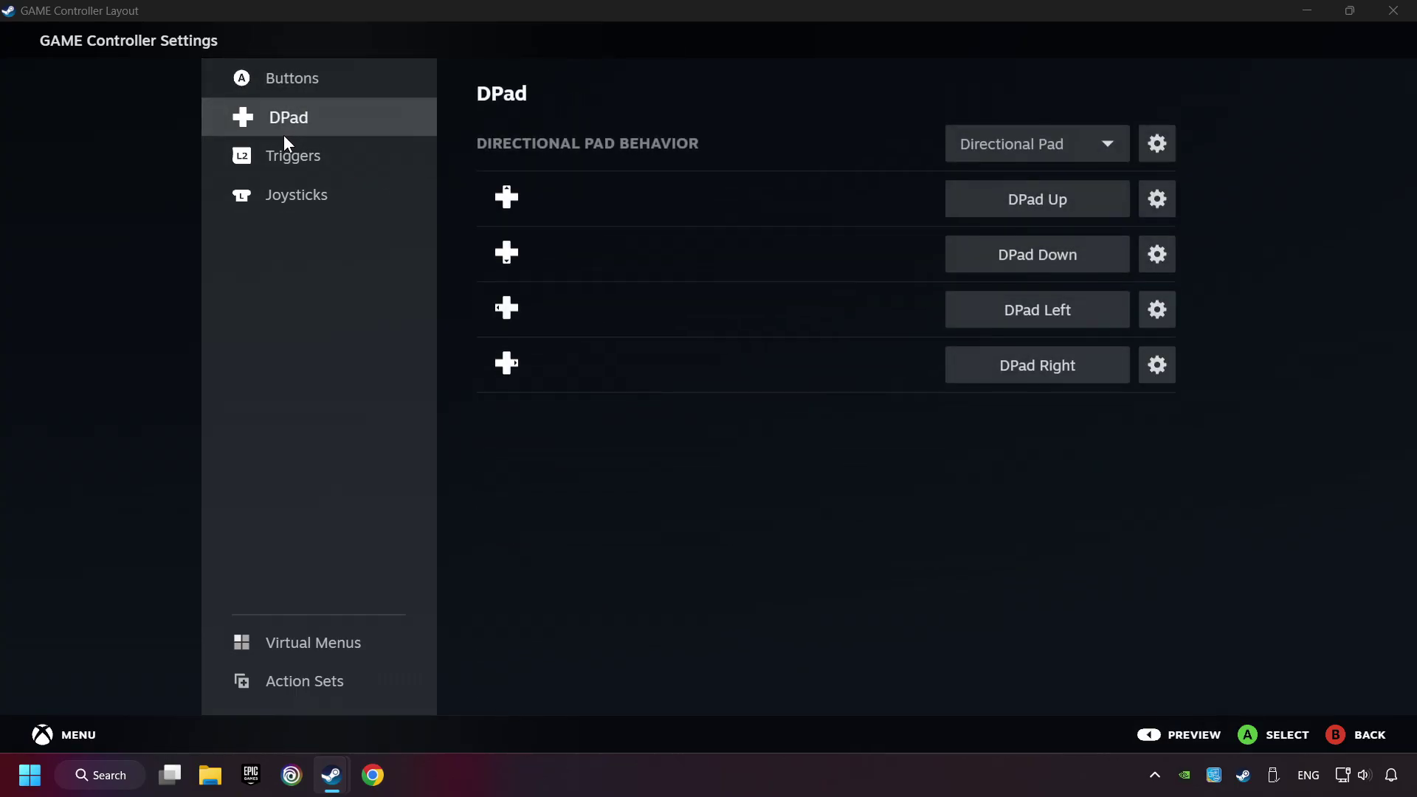
{"action": "left_click", "coordinate": [316, 155]}
{"action": "left_click", "coordinate": [325, 194]}
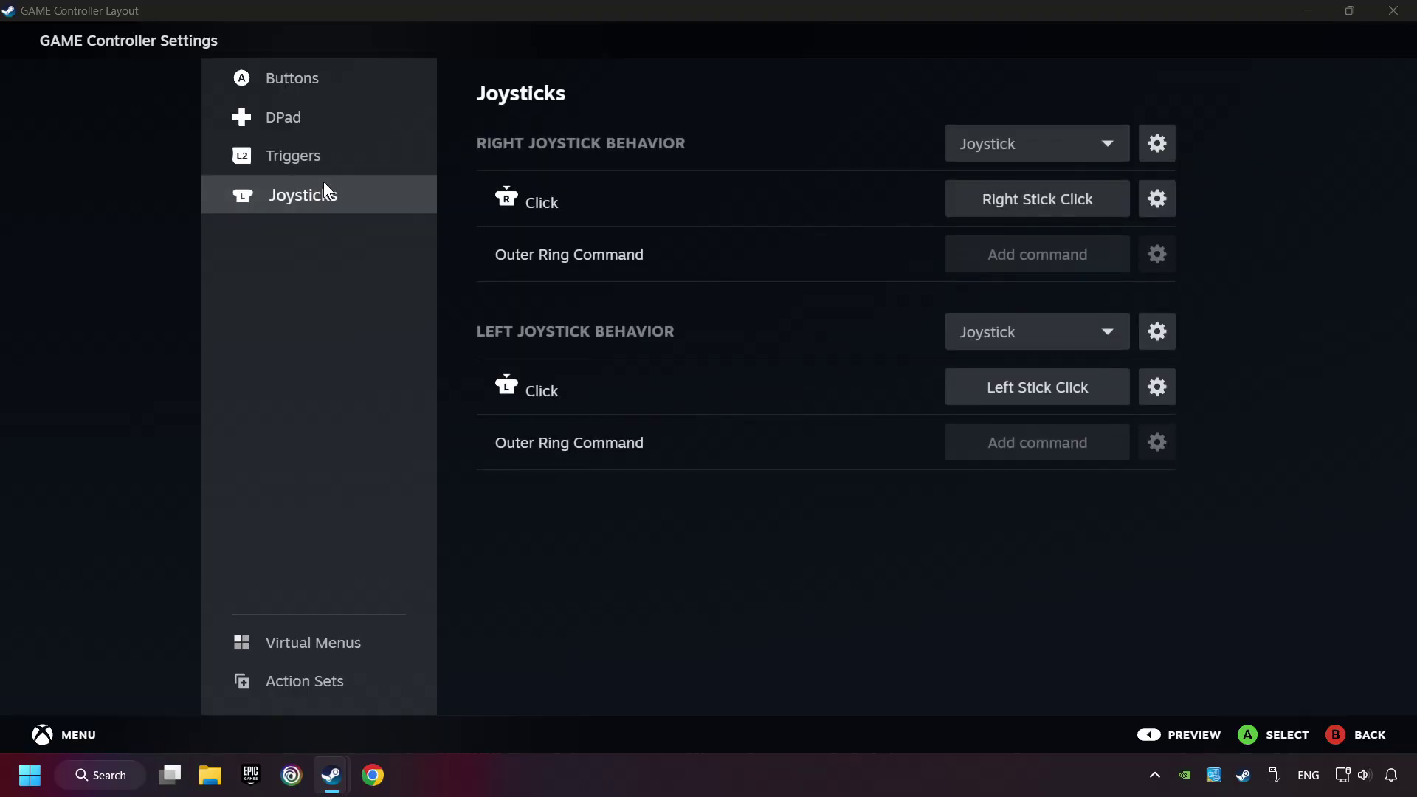
{"action": "left_click", "coordinate": [381, 94]}
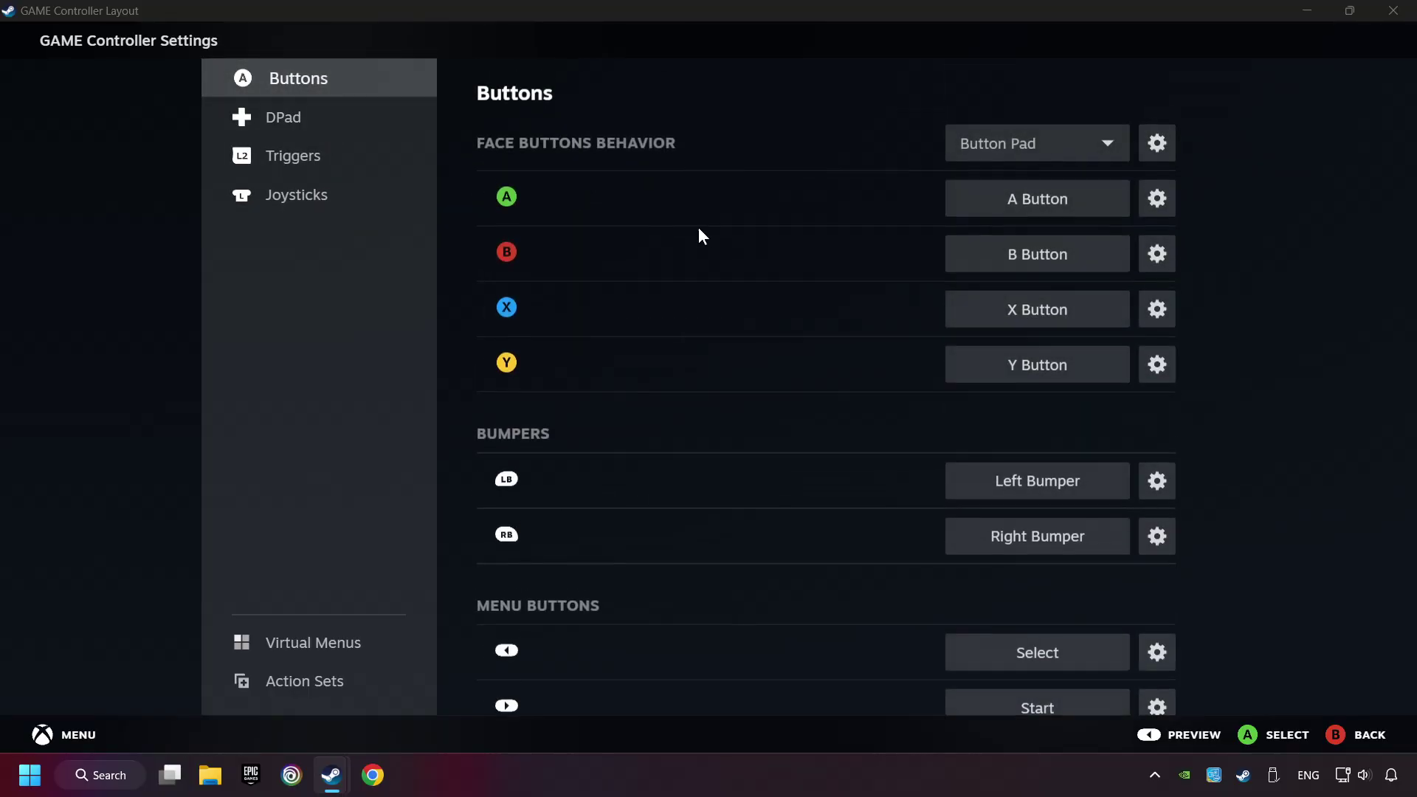
{"action": "left_click", "coordinate": [1180, 734]}
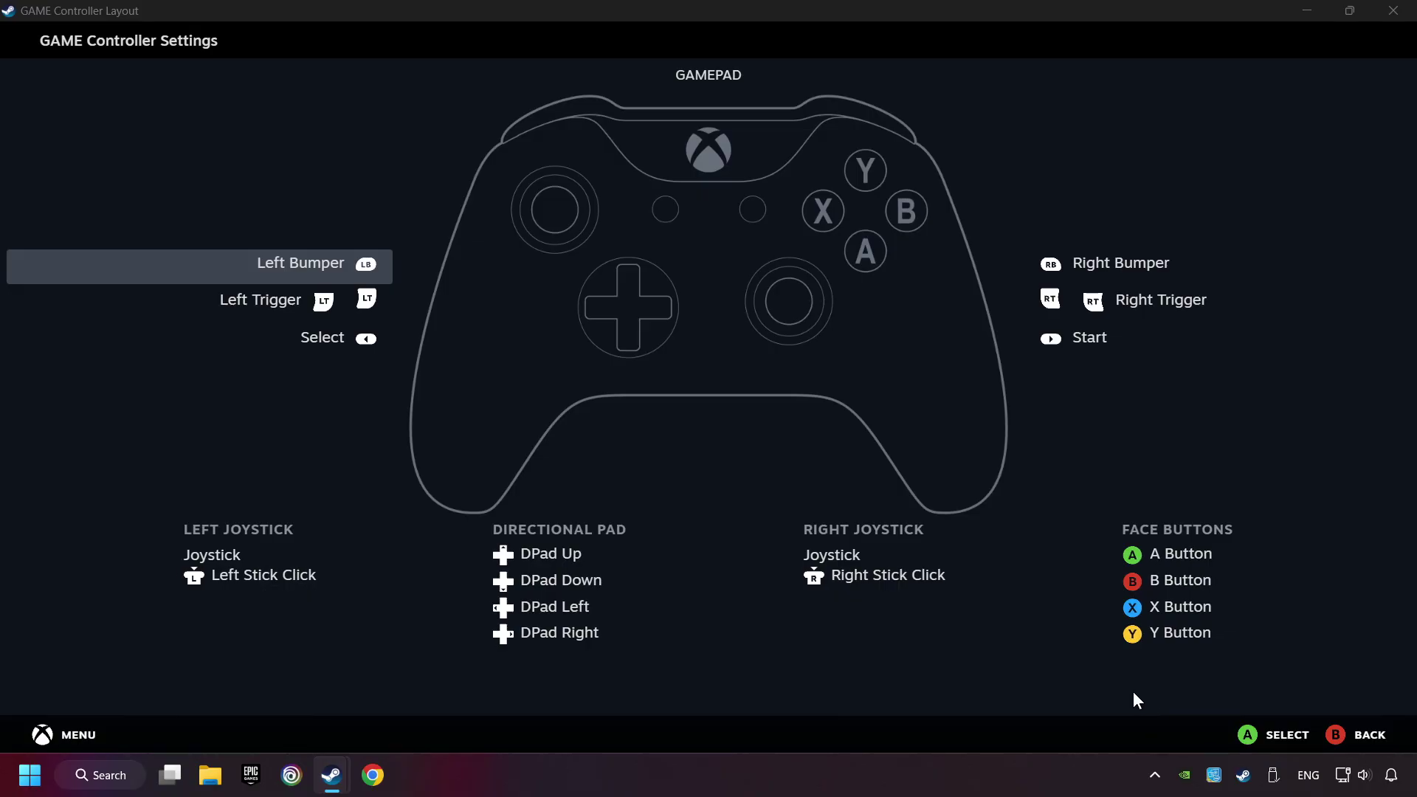
- Apply the Gamepad layout to GAME and return to GAME's library page
{"action": "left_click", "coordinate": [1366, 735]}
{"action": "left_click", "coordinate": [1225, 735]}
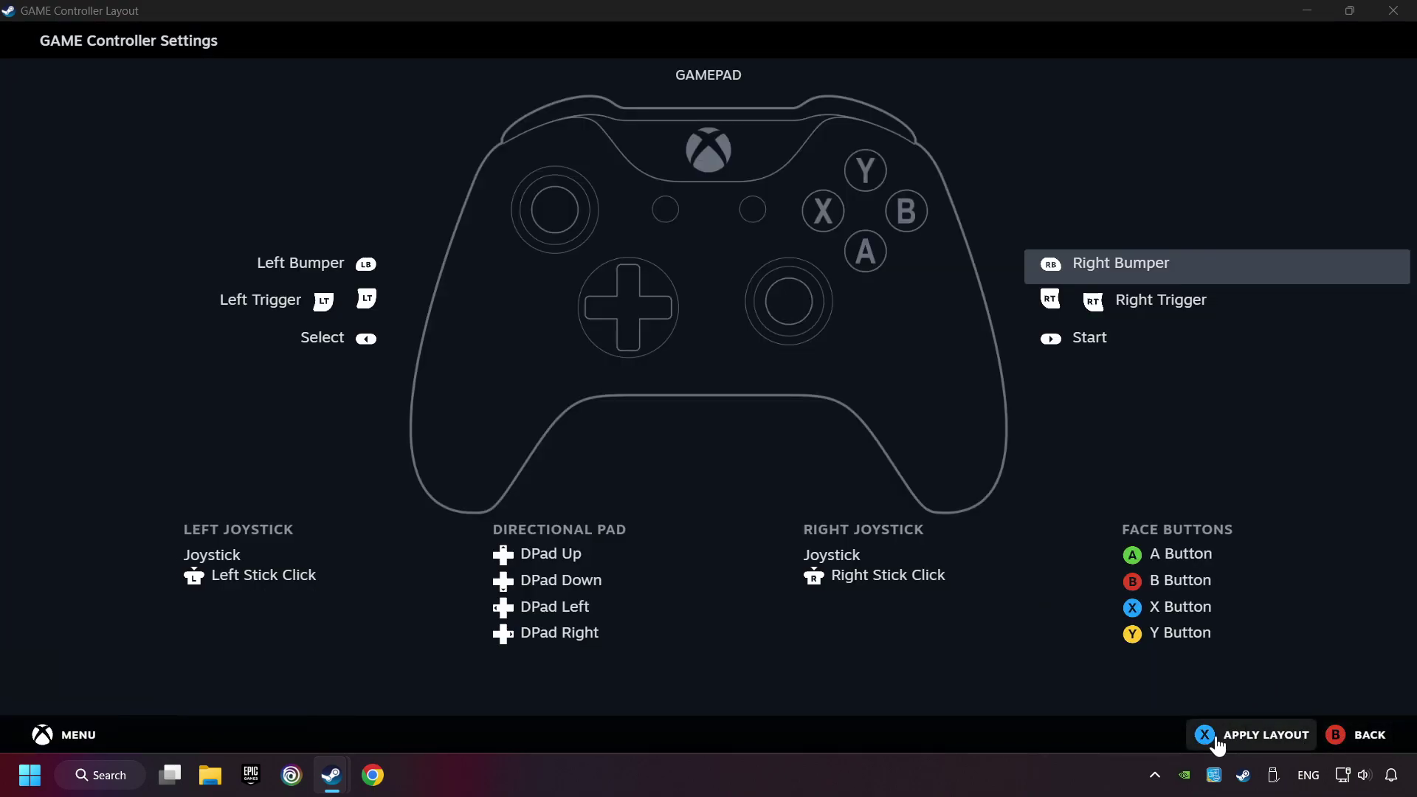
{"action": "left_click", "coordinate": [1243, 737]}
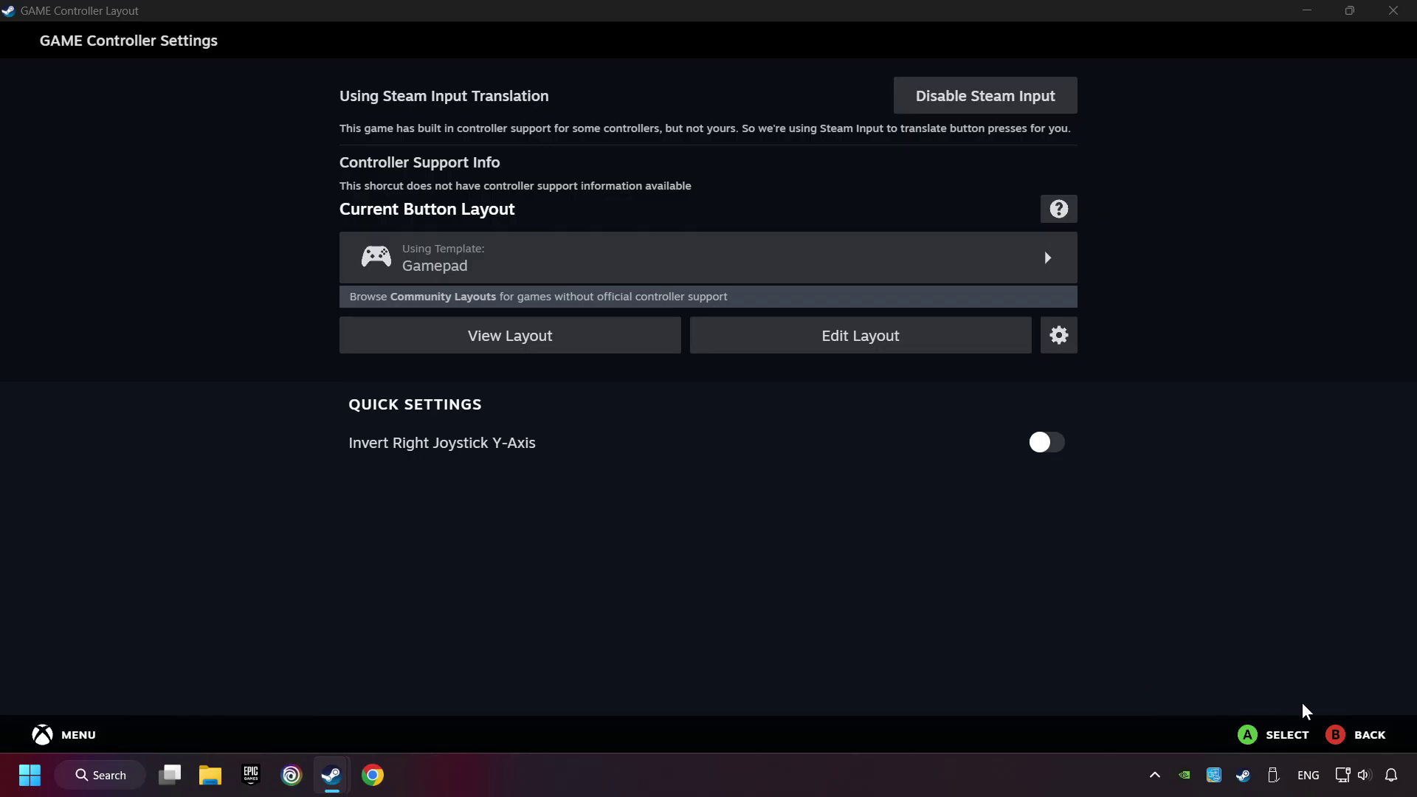
{"action": "left_click", "coordinate": [1355, 735]}
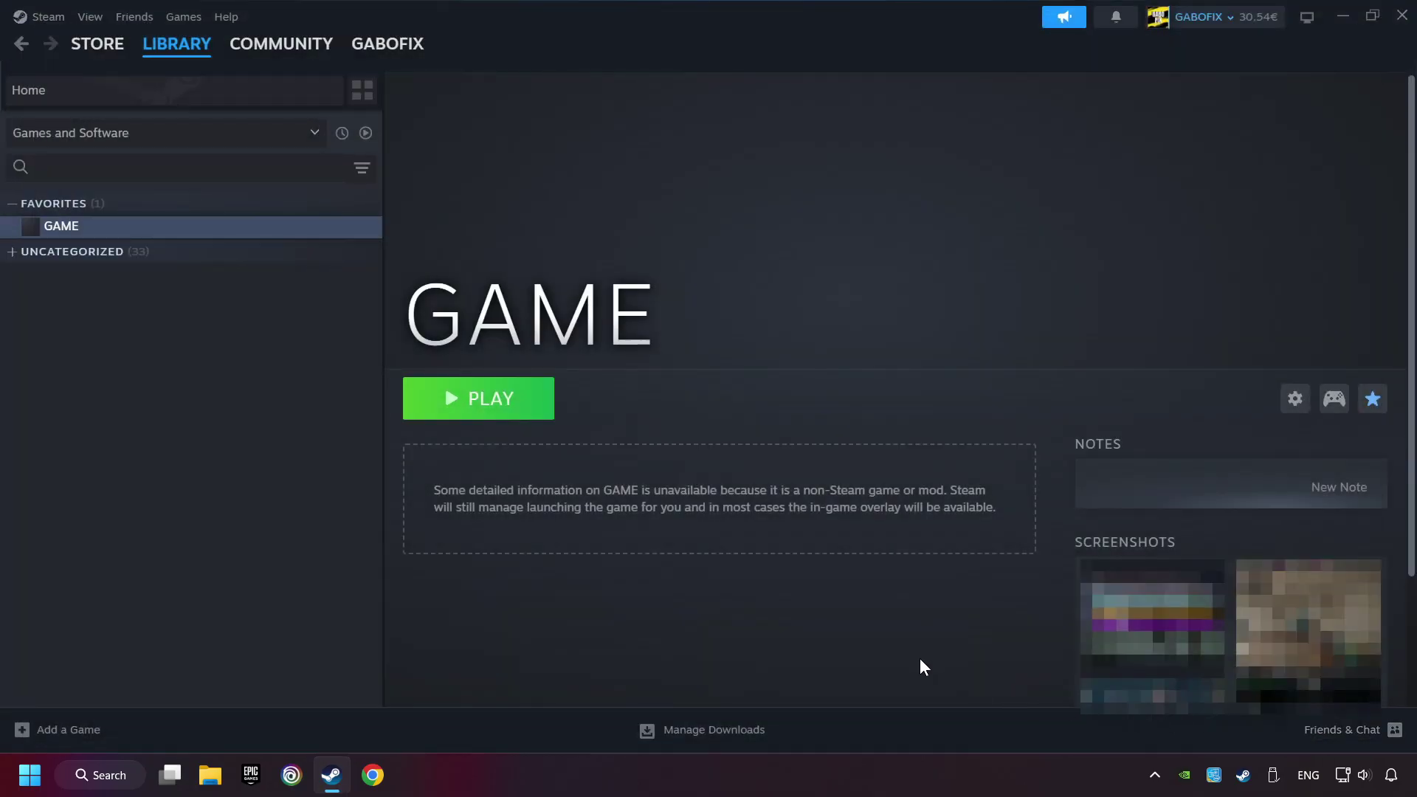